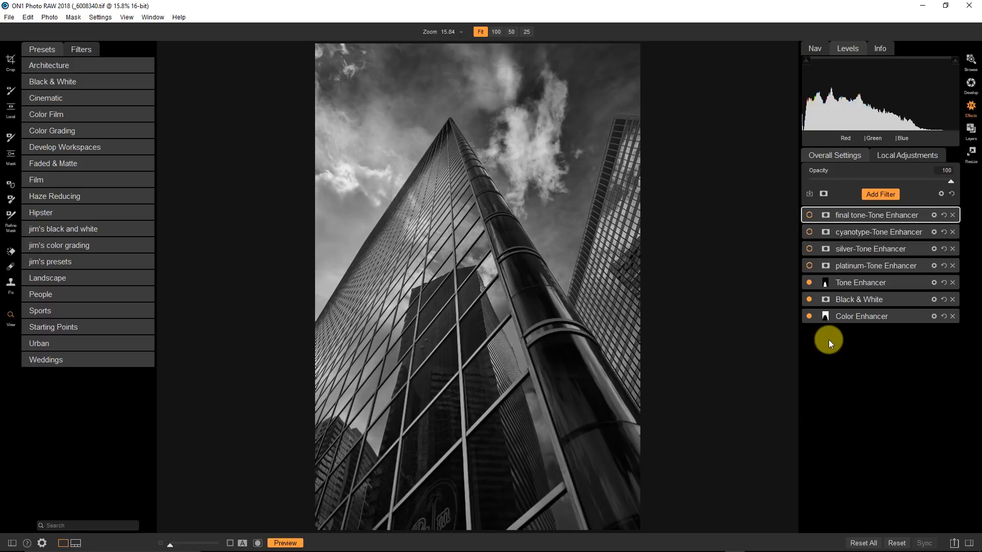
- Compare the photo with the Tone Enhancer, Black & White and Color Enhancer filters turned off and back on
{"action": "left_click", "coordinate": [809, 283]}
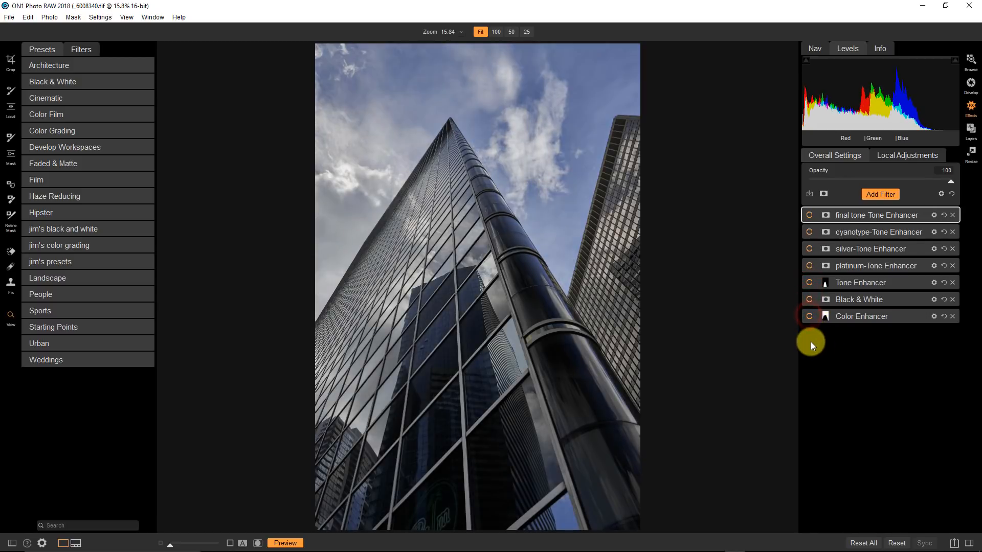
{"action": "left_click", "coordinate": [809, 299]}
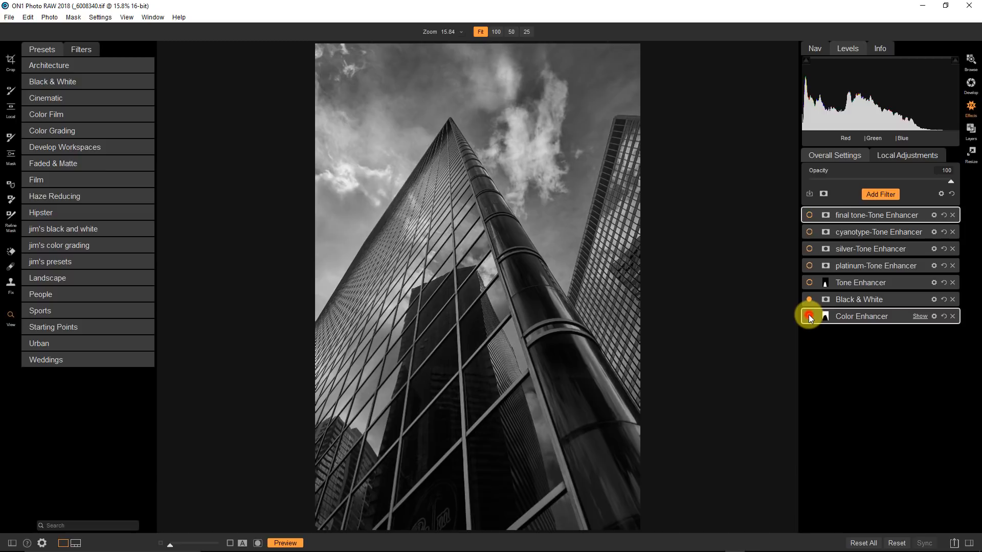
{"action": "left_click", "coordinate": [808, 316]}
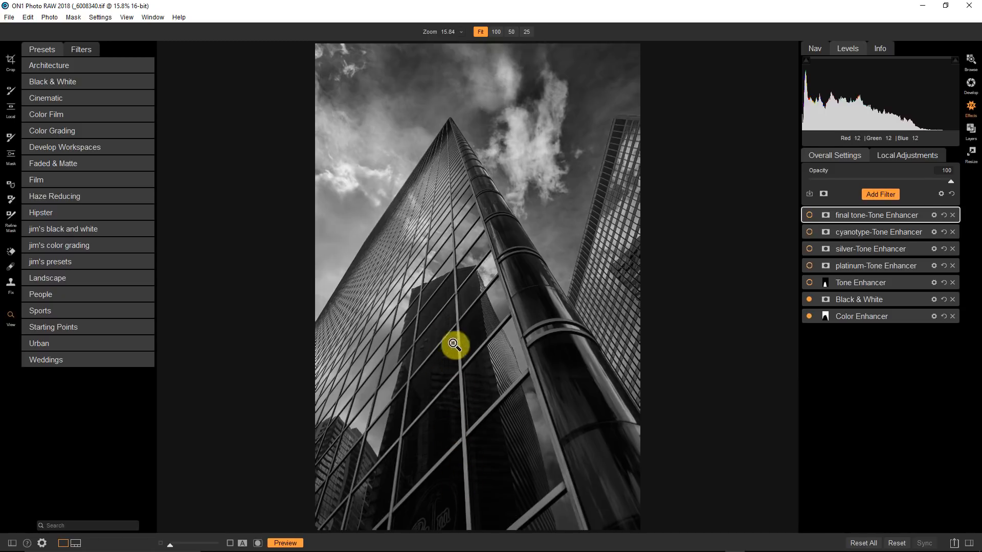
{"action": "left_click", "coordinate": [809, 283]}
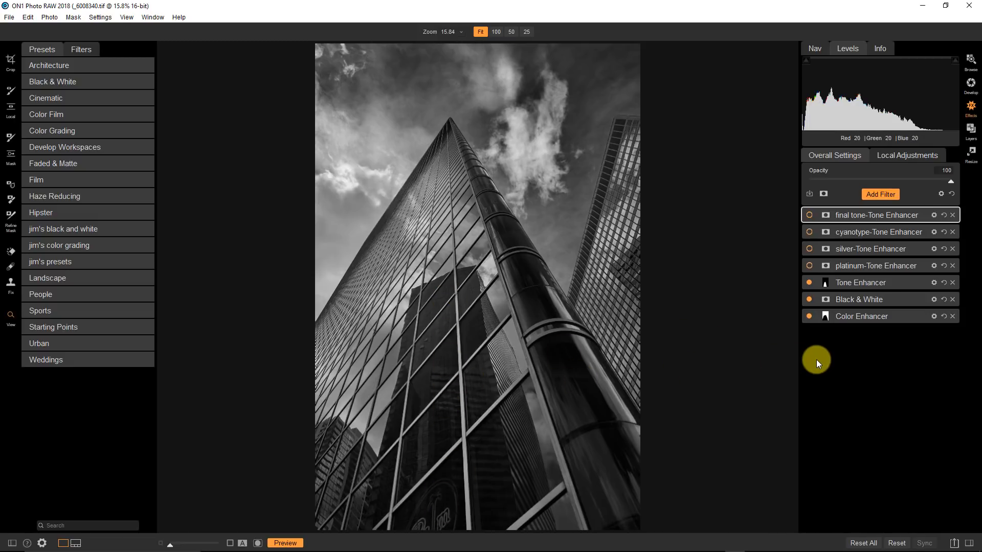
- Turn on the final tone filter and try the platinum and silver tone filters one at a time, leaving only cyanotype toning on
{"action": "left_click", "coordinate": [809, 266]}
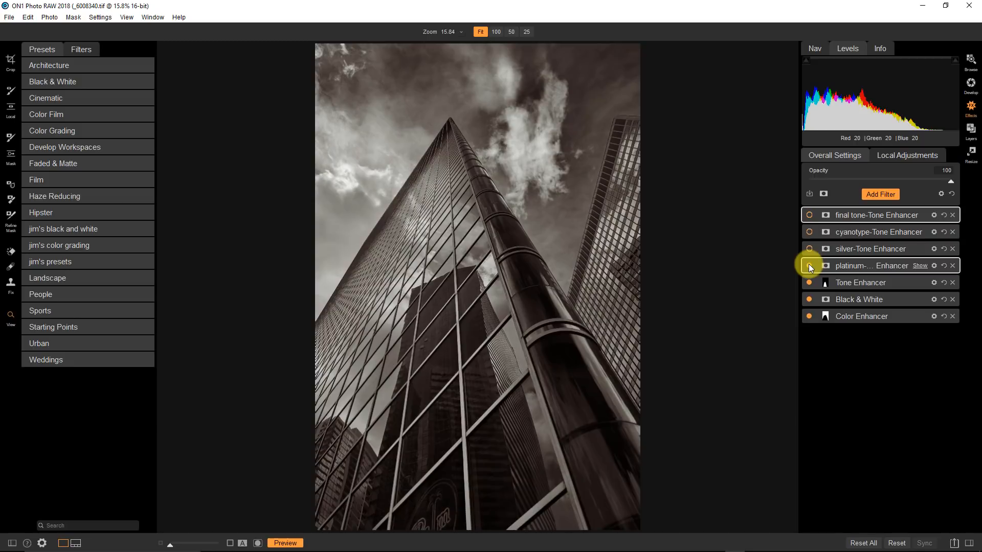
{"action": "left_click", "coordinate": [809, 215]}
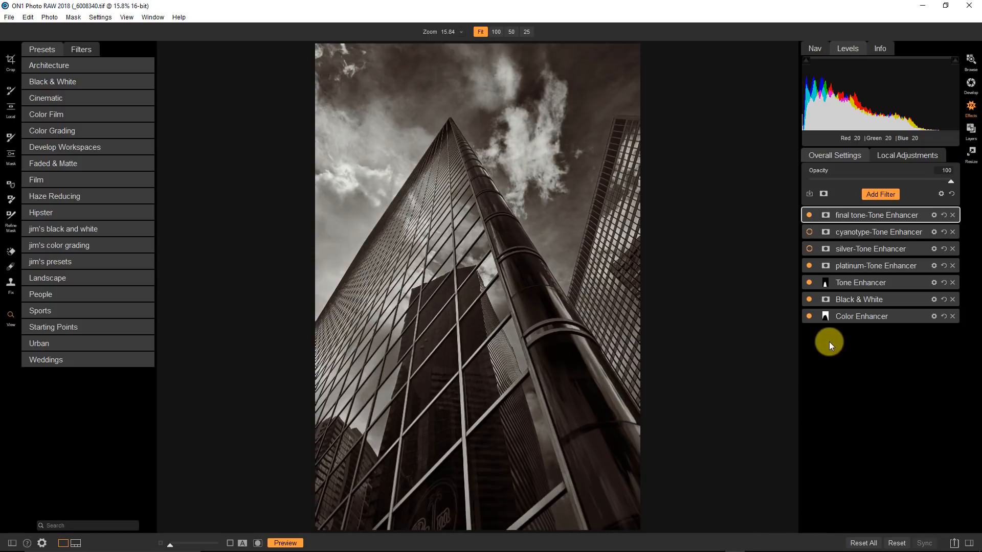
{"action": "left_click", "coordinate": [809, 265]}
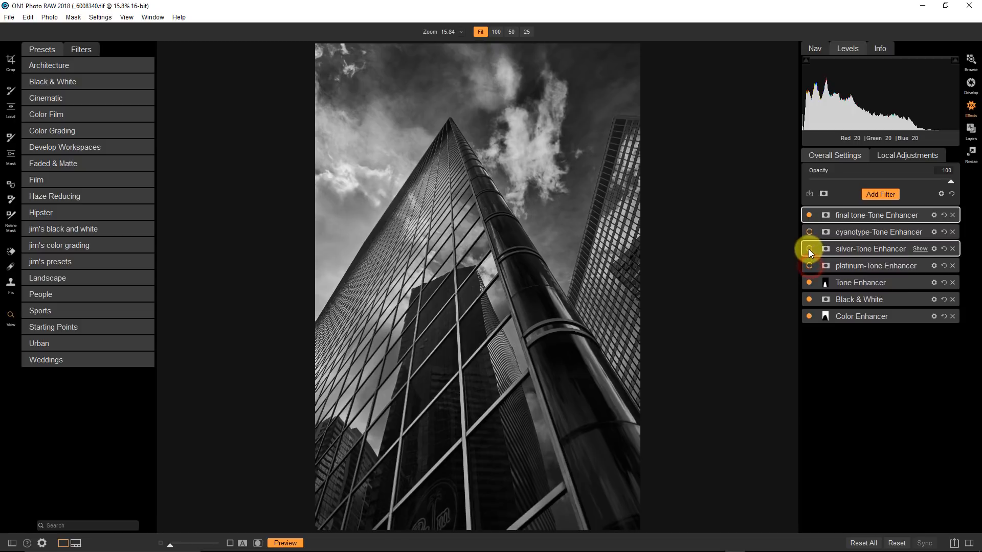
{"action": "left_click", "coordinate": [809, 249]}
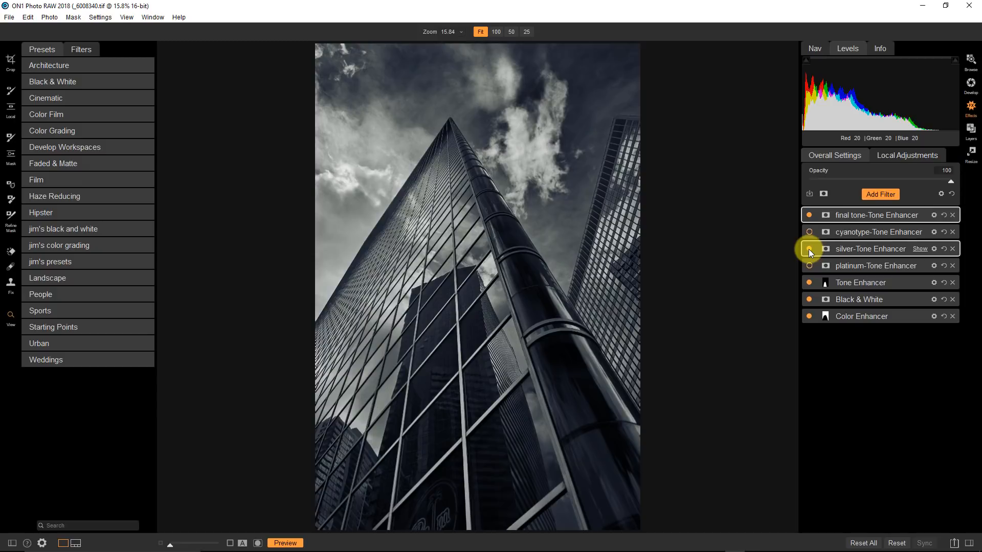
{"action": "left_click", "coordinate": [808, 250]}
{"action": "left_click", "coordinate": [809, 232]}
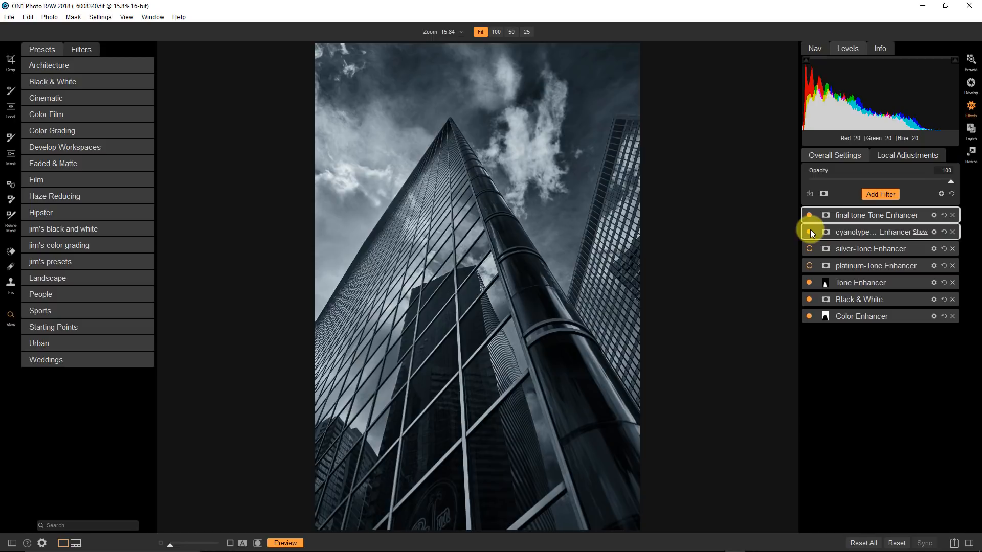
- Open the version _6008340v1.tif from the short clip demos album for Effects editing
{"action": "left_click", "coordinate": [974, 62]}
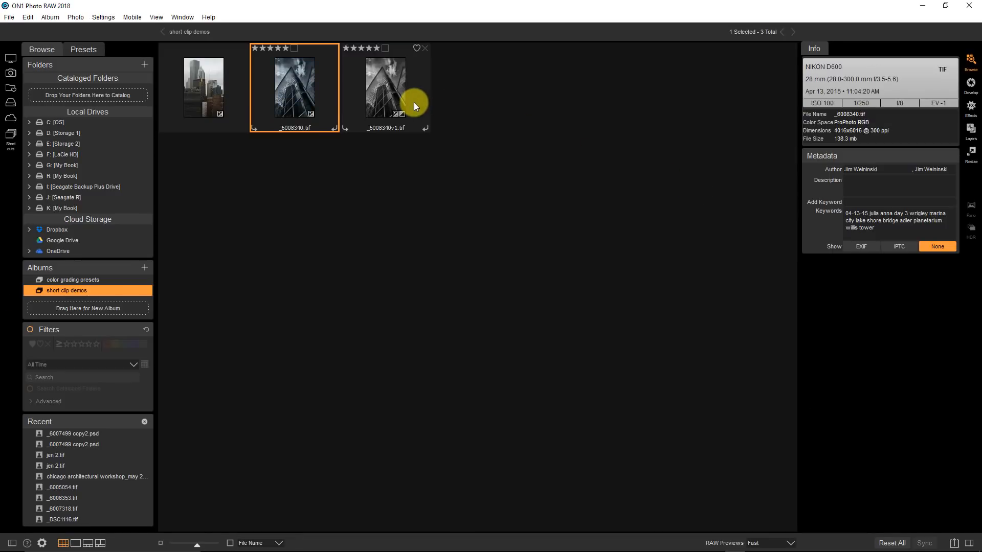
{"action": "left_click", "coordinate": [385, 91]}
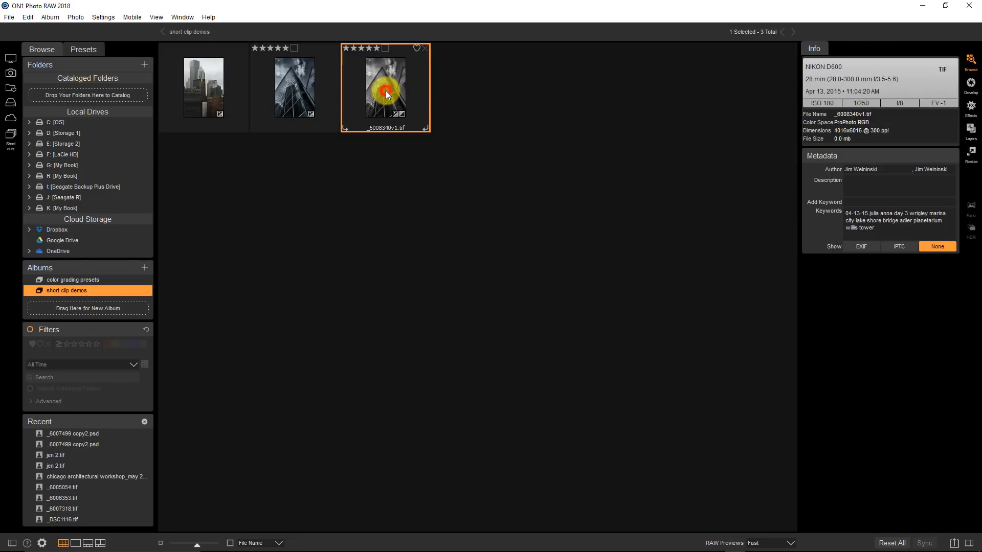
{"action": "left_click", "coordinate": [971, 106]}
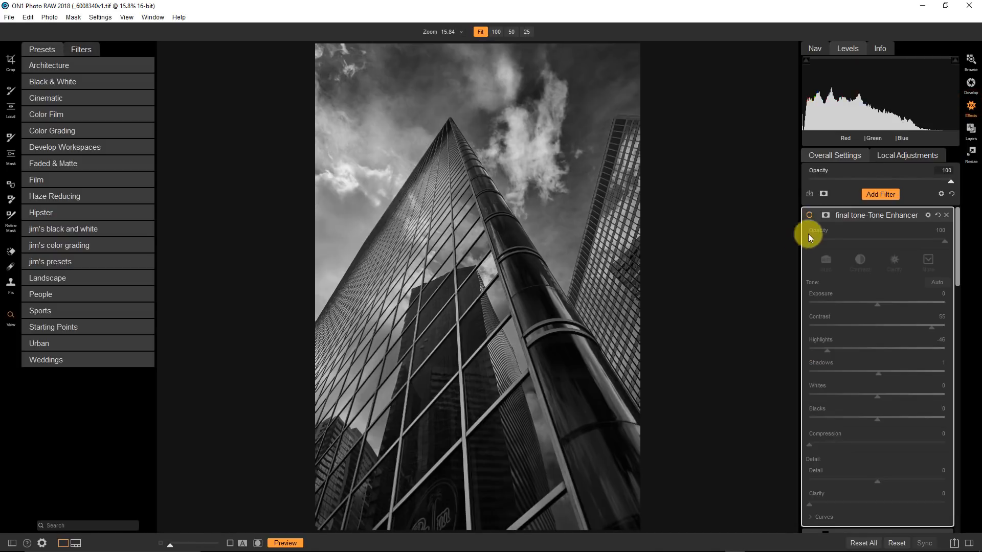
- Collapse the settings of the final tone, Tone Enhancer, Black & White and Color Enhancer filters
{"action": "left_click", "coordinate": [915, 215]}
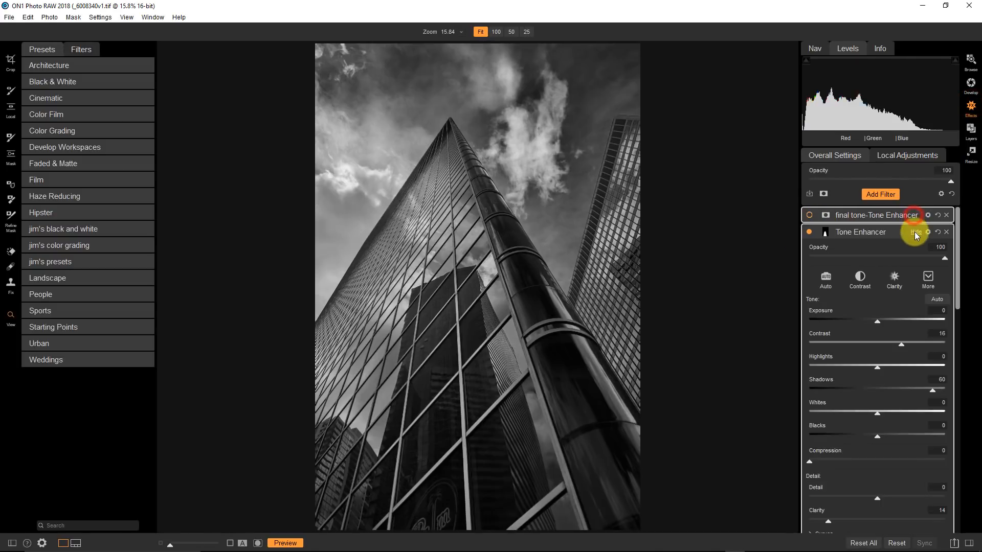
{"action": "left_click", "coordinate": [915, 231]}
{"action": "left_click", "coordinate": [914, 249]}
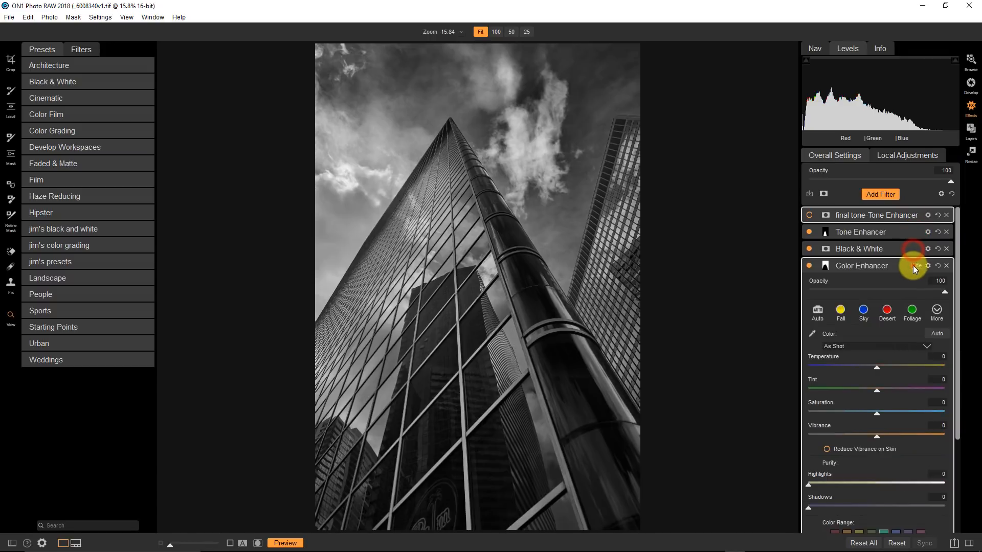
{"action": "left_click", "coordinate": [914, 266]}
- Add a new Tone Enhancer filter directly above the existing Tone Enhancer and set its blending mode to Color
{"action": "left_click", "coordinate": [878, 232]}
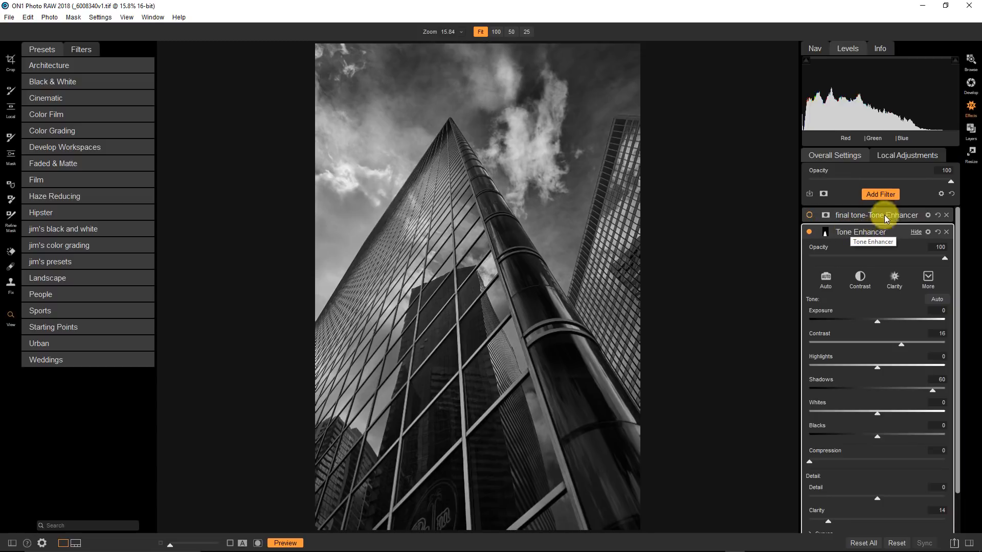
{"action": "left_click", "coordinate": [885, 195]}
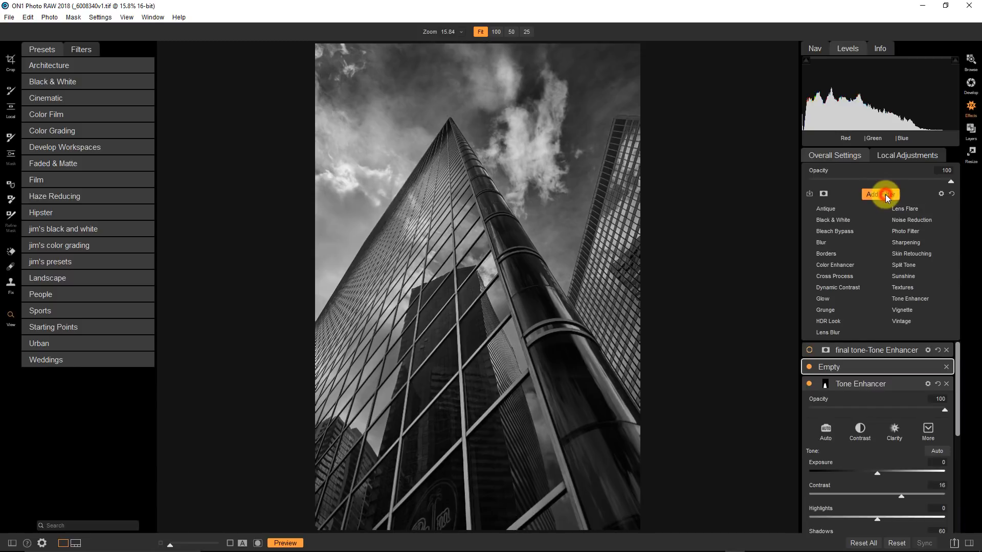
{"action": "left_click", "coordinate": [905, 298]}
{"action": "left_click", "coordinate": [928, 232]}
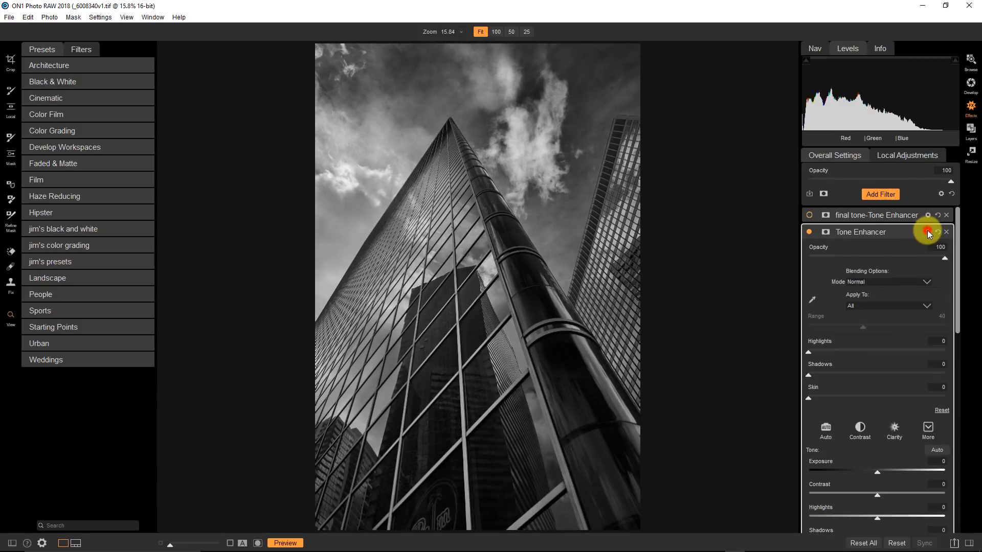
{"action": "left_click", "coordinate": [894, 282]}
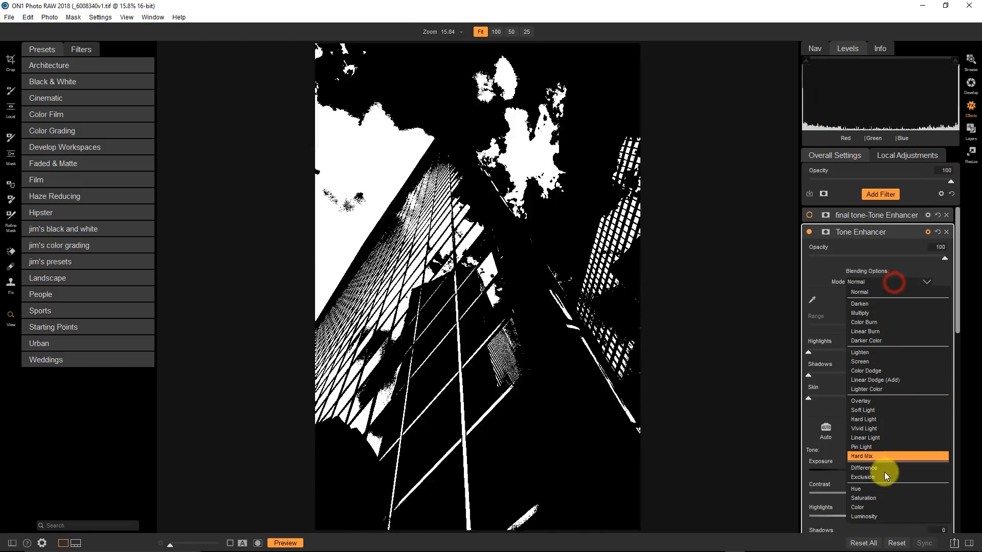
{"action": "left_click", "coordinate": [883, 506]}
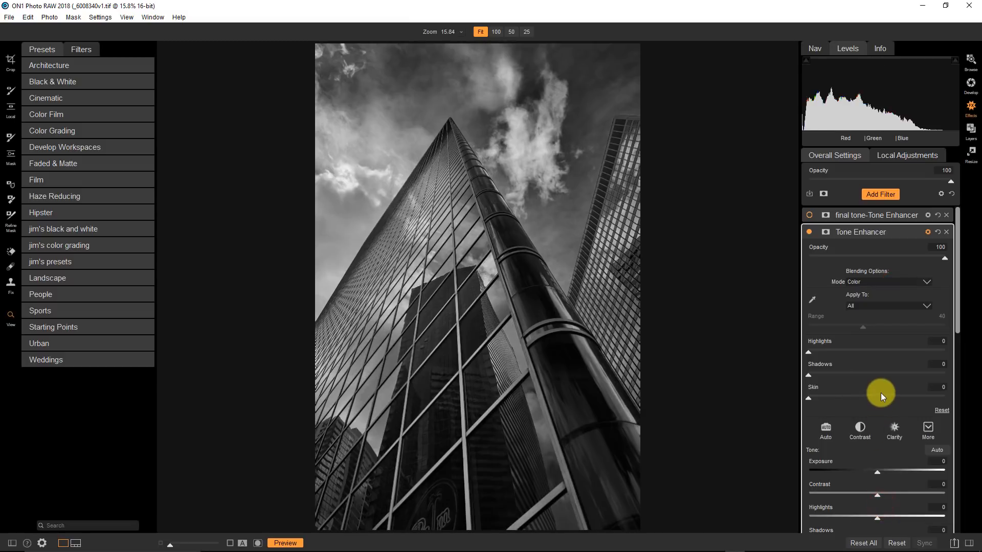
- On the new filter's red curve, anchor the midtones at about 130 in, 127 out and lift the shadows to about 60 in, 68 out
{"action": "scroll", "coordinate": [875, 377], "scroll_direction": "down", "scroll_amount": 3}
{"action": "scroll", "coordinate": [875, 373], "scroll_direction": "down", "scroll_amount": 3}
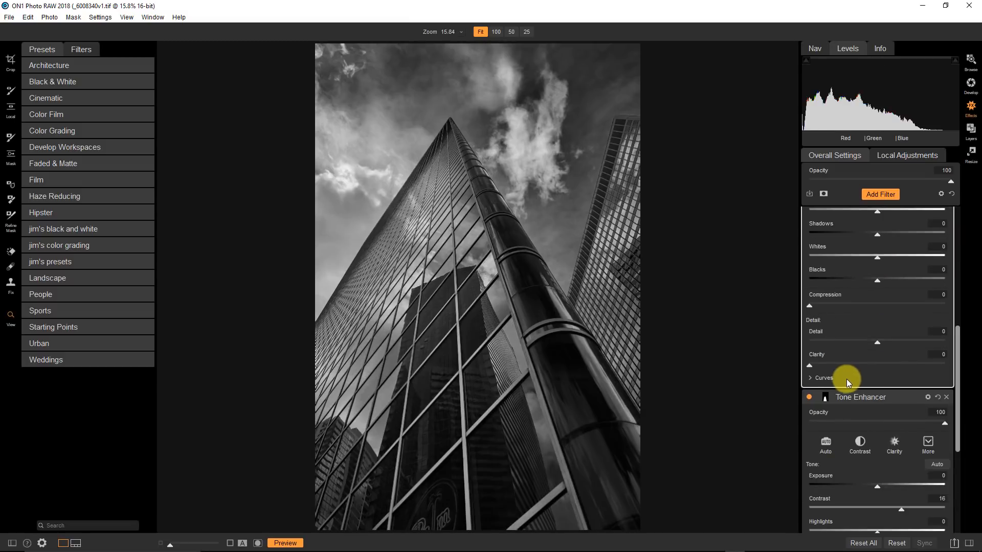
{"action": "left_click", "coordinate": [812, 377]}
{"action": "scroll", "coordinate": [856, 358], "scroll_direction": "down", "scroll_amount": 1}
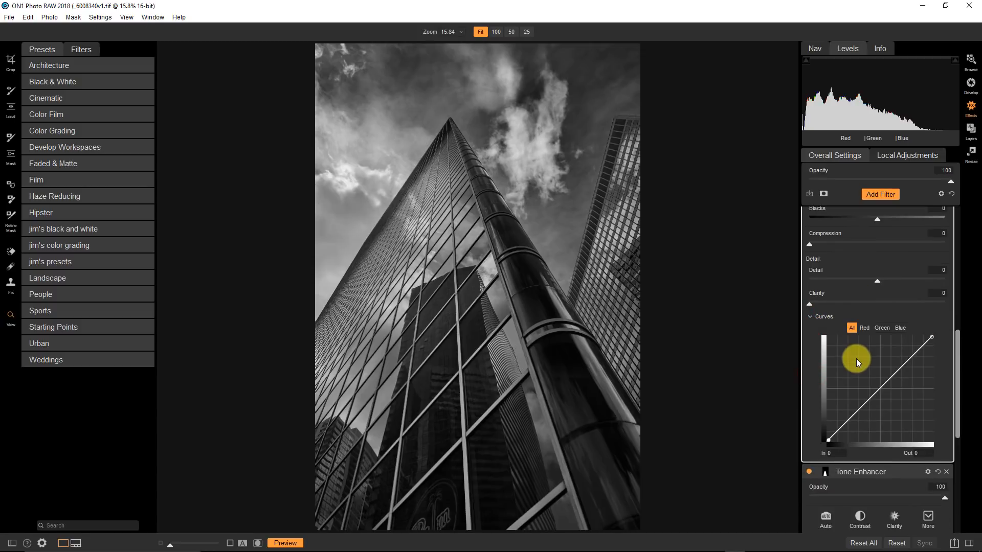
{"action": "left_click", "coordinate": [865, 328]}
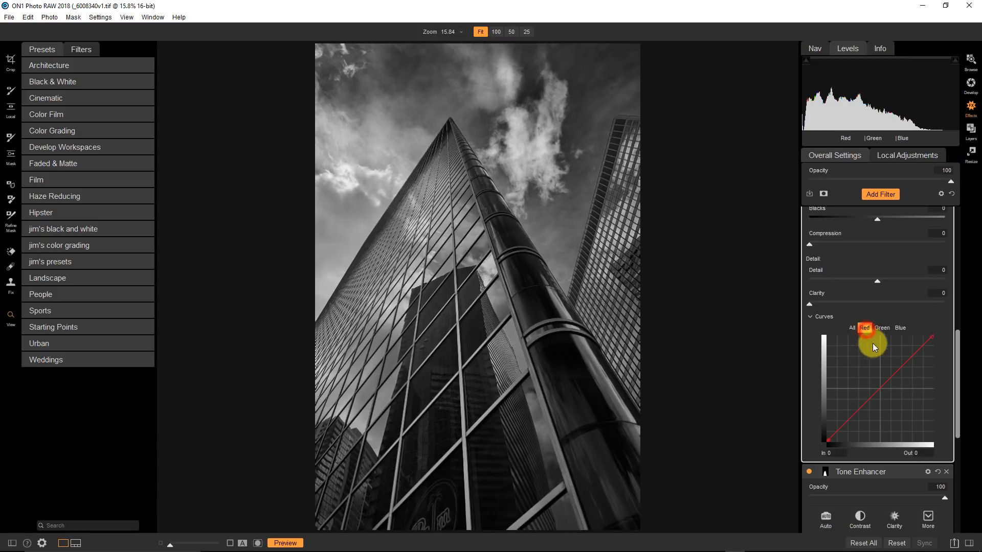
{"action": "mouse_move", "coordinate": [879, 390]}
{"action": "left_mouse_down"}
{"action": "mouse_move", "coordinate": [872, 374]}
{"action": "mouse_move", "coordinate": [889, 398]}
{"action": "mouse_move", "coordinate": [872, 390]}
{"action": "mouse_move", "coordinate": [881, 387]}
{"action": "left_mouse_up"}
{"action": "left_click_drag", "start_coordinate": [881, 388], "coordinate": [881, 390]}
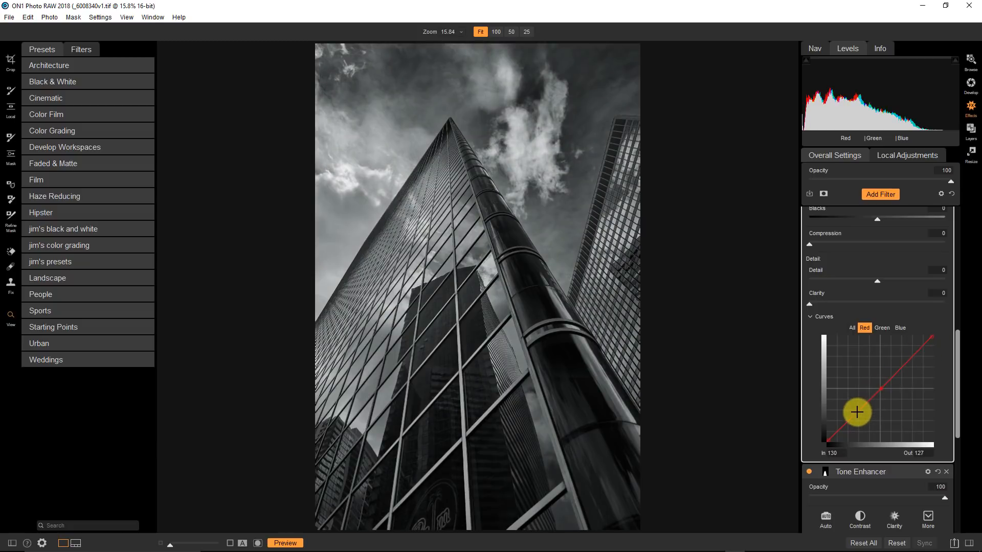
{"action": "left_click_drag", "start_coordinate": [857, 413], "coordinate": [851, 412]}
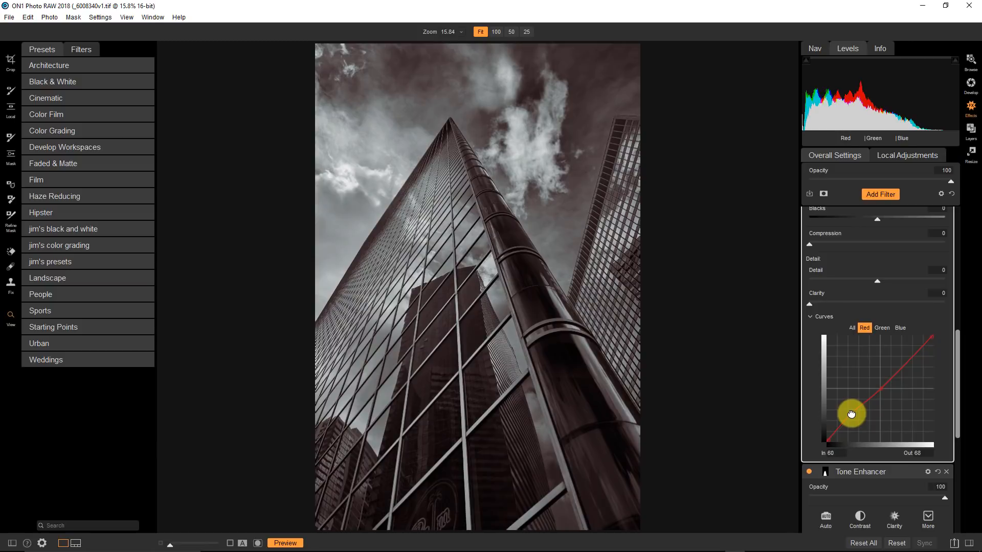
- Lower the blue curve's midtones to 132 in, 118 out and fine-tune the red shadow point to 62 in, 68 out
{"action": "left_click", "coordinate": [901, 328]}
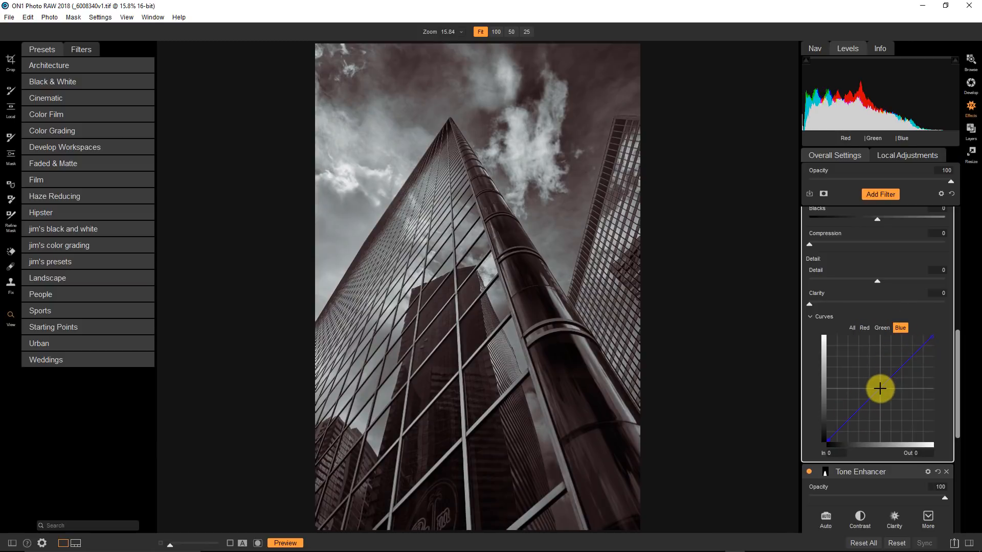
{"action": "left_click_drag", "start_coordinate": [879, 388], "coordinate": [881, 393]}
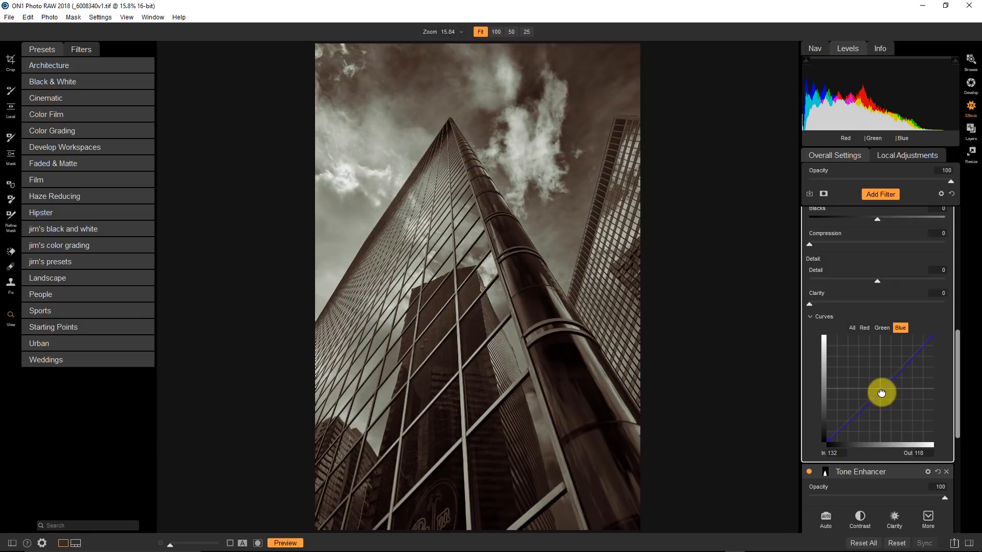
{"action": "left_click", "coordinate": [864, 328]}
{"action": "left_click", "coordinate": [851, 414]}
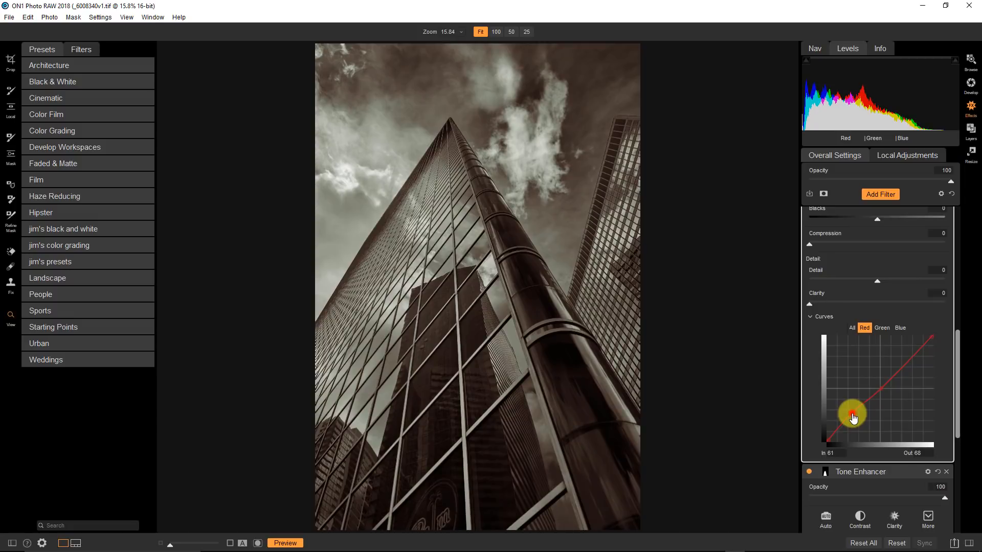
{"action": "left_click_drag", "start_coordinate": [853, 417], "coordinate": [852, 414]}
- Slightly reduce the opacity of the new Tone Enhancer filter
{"action": "scroll", "coordinate": [913, 268], "scroll_direction": "up", "scroll_amount": 6}
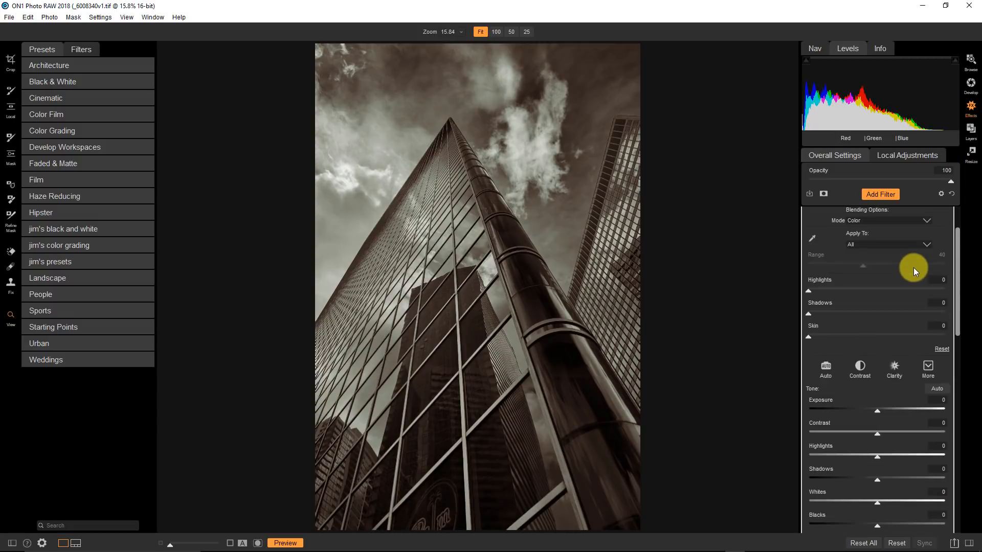
{"action": "mouse_move", "coordinate": [944, 260]}
{"action": "left_mouse_down"}
{"action": "mouse_move", "coordinate": [773, 271]}
{"action": "mouse_move", "coordinate": [950, 261]}
{"action": "mouse_move", "coordinate": [804, 258]}
{"action": "mouse_move", "coordinate": [934, 253]}
{"action": "left_mouse_up"}
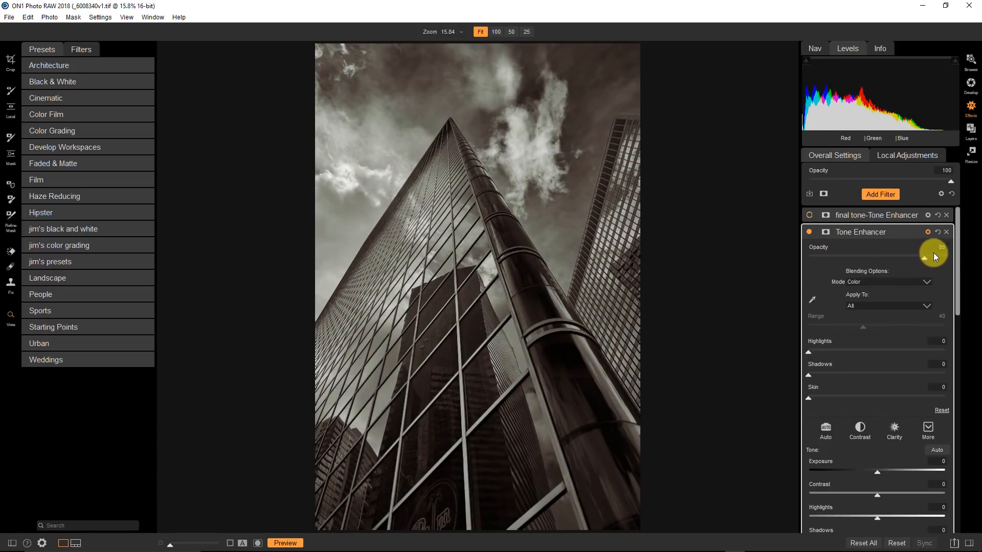
- Strengthen the toning by raising the red shadow point to 59 in, 71 out and pulling the blue midtones further down
{"action": "scroll", "coordinate": [876, 307], "scroll_direction": "down", "scroll_amount": 5}
{"action": "scroll", "coordinate": [876, 309], "scroll_direction": "down", "scroll_amount": 2}
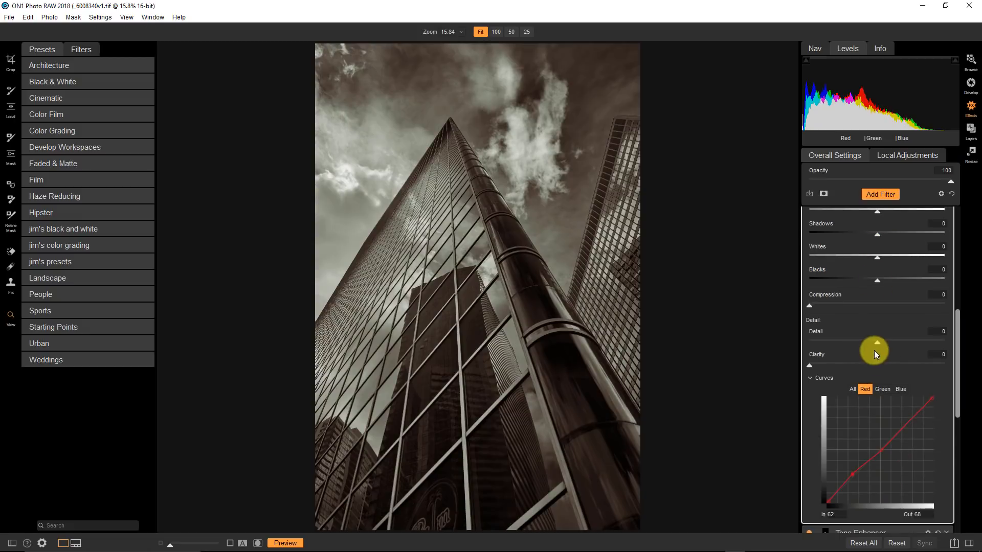
{"action": "left_click_drag", "start_coordinate": [850, 478], "coordinate": [851, 474]}
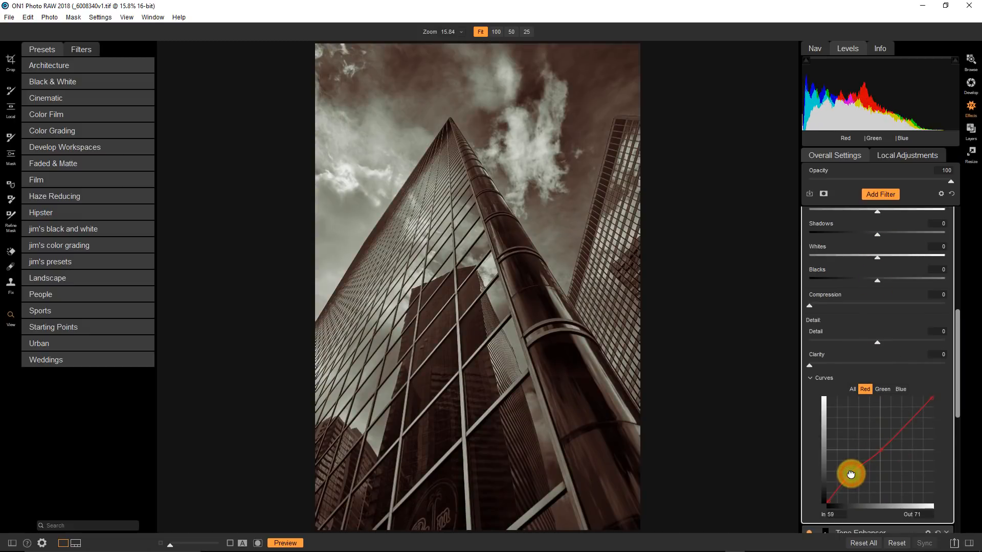
{"action": "left_click", "coordinate": [900, 389]}
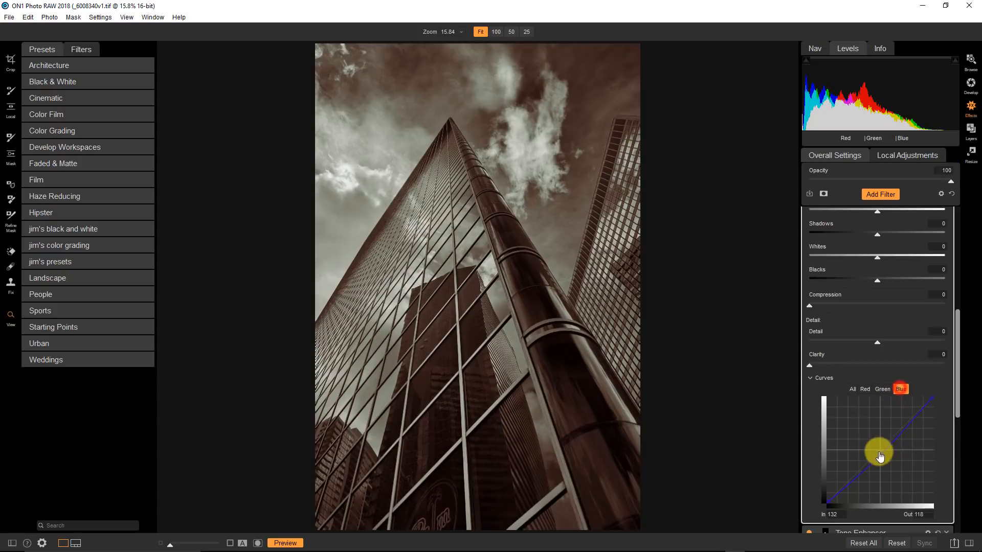
{"action": "left_click_drag", "start_coordinate": [886, 461], "coordinate": [883, 460]}
- Set the new Tone Enhancer's opacity to 54 and turn on the final tone filter
{"action": "scroll", "coordinate": [891, 369], "scroll_direction": "up", "scroll_amount": 6}
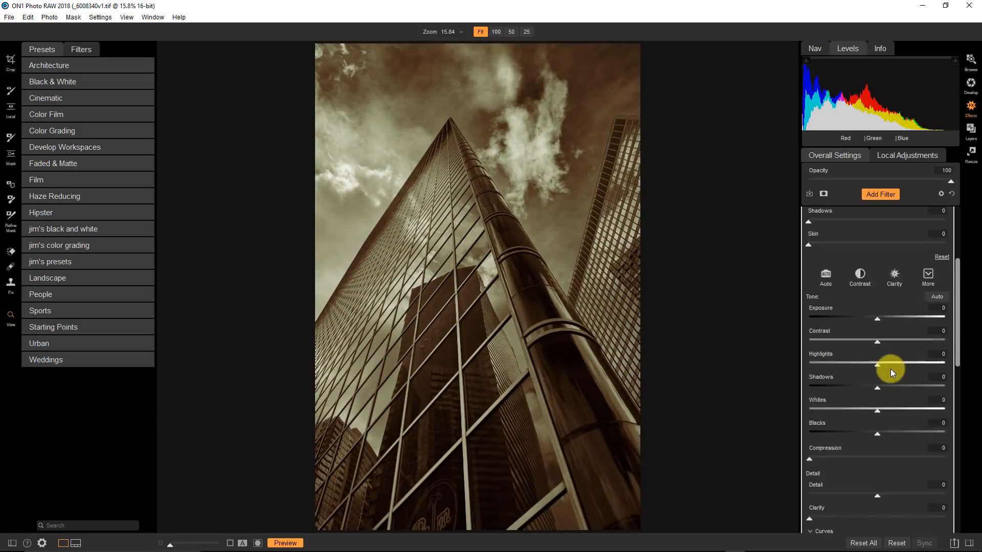
{"action": "left_click_drag", "start_coordinate": [936, 258], "coordinate": [872, 262]}
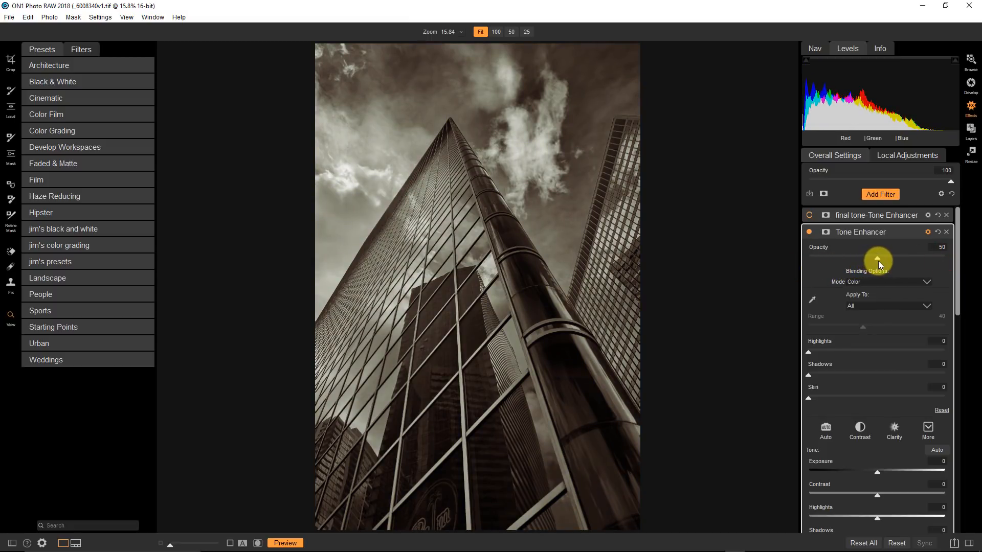
{"action": "left_click", "coordinate": [809, 215]}
{"action": "left_click_drag", "start_coordinate": [876, 258], "coordinate": [888, 256]}
{"action": "left_click_drag", "start_coordinate": [882, 256], "coordinate": [883, 256]}
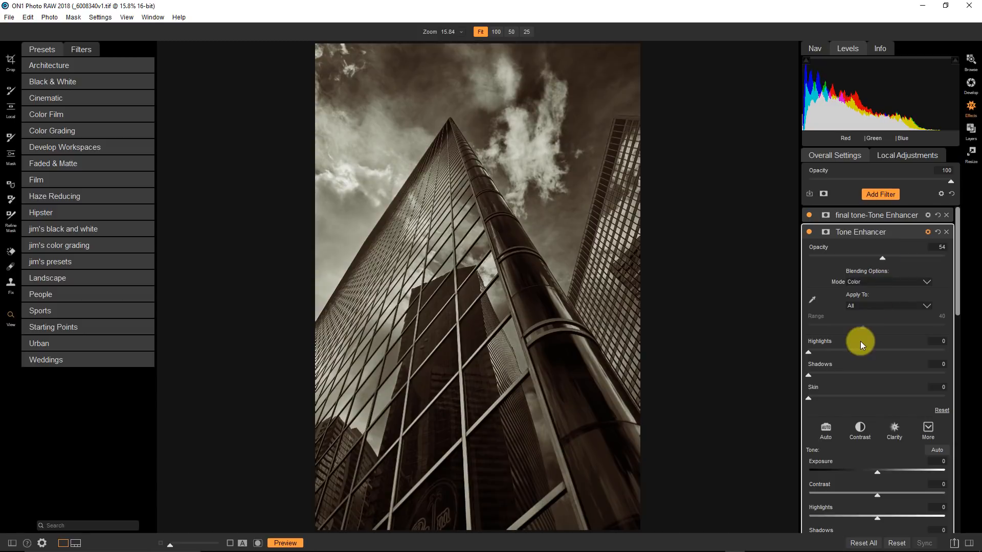
- Rename the Tone Enhancer filter directly below the final tone filter as "platinum"
{"action": "double_click", "coordinate": [864, 235]}
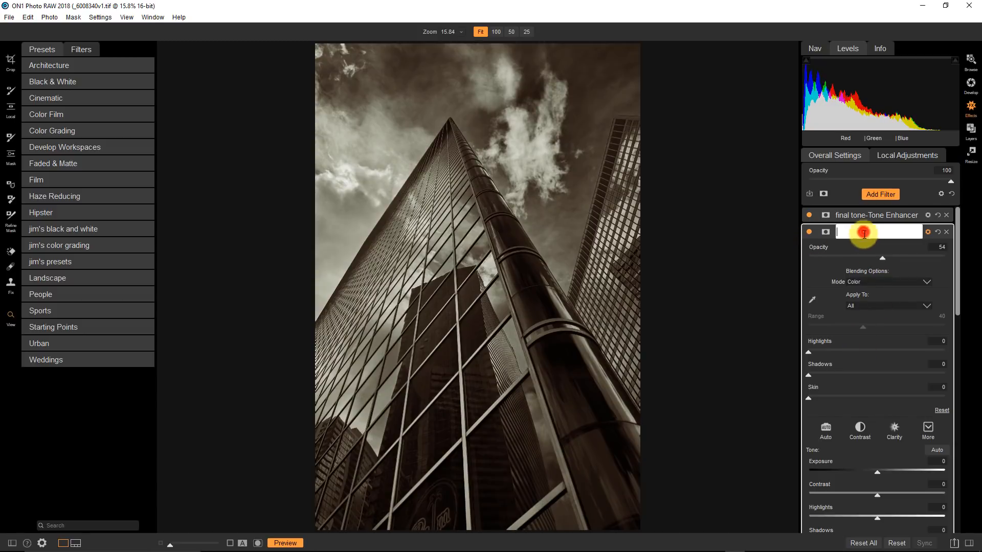
{"action": "type", "text": "pla"}
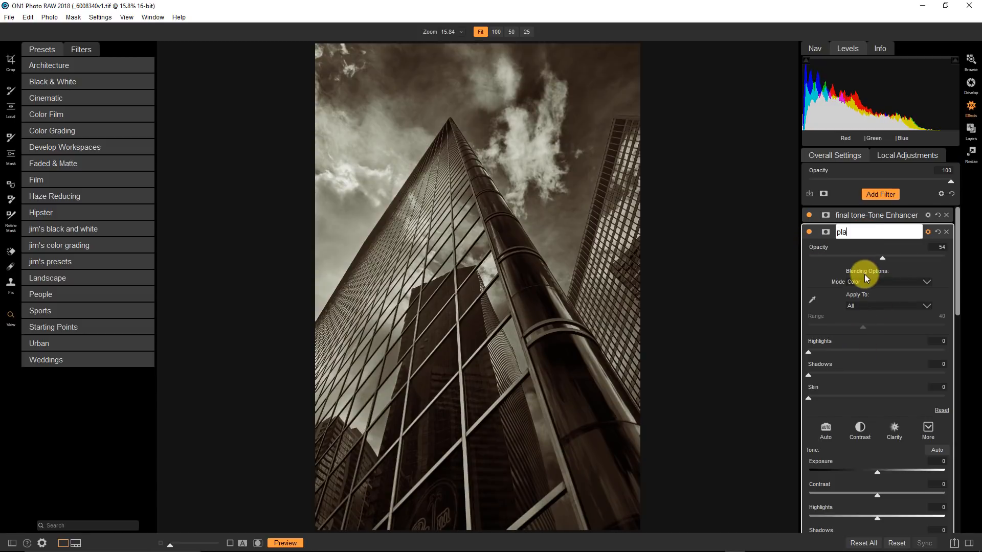
{"action": "type", "text": "tinum"}
{"action": "key", "text": "Return"}
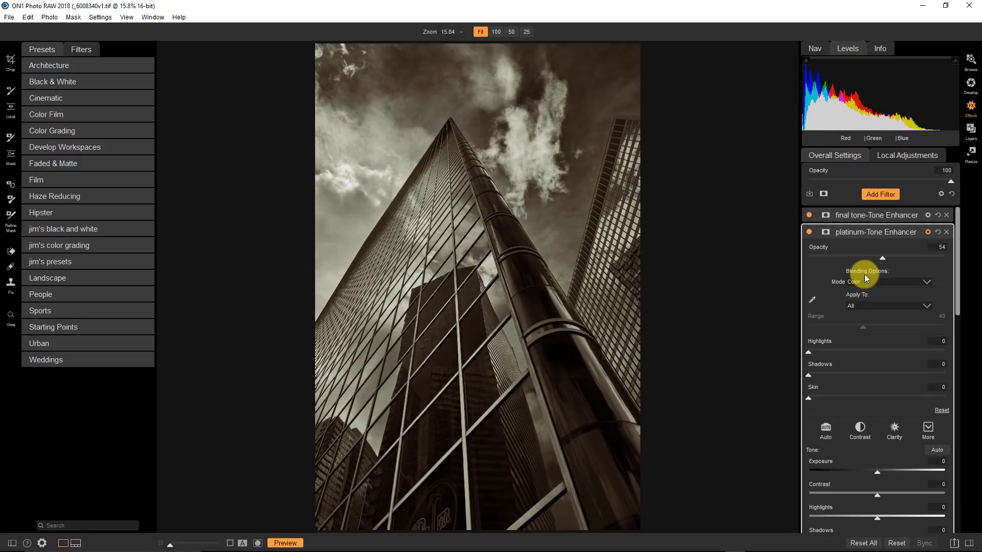
- Turn off the platinum and final tone filters and collapse the platinum filter's settings
{"action": "left_click", "coordinate": [809, 231]}
{"action": "left_click", "coordinate": [913, 232]}
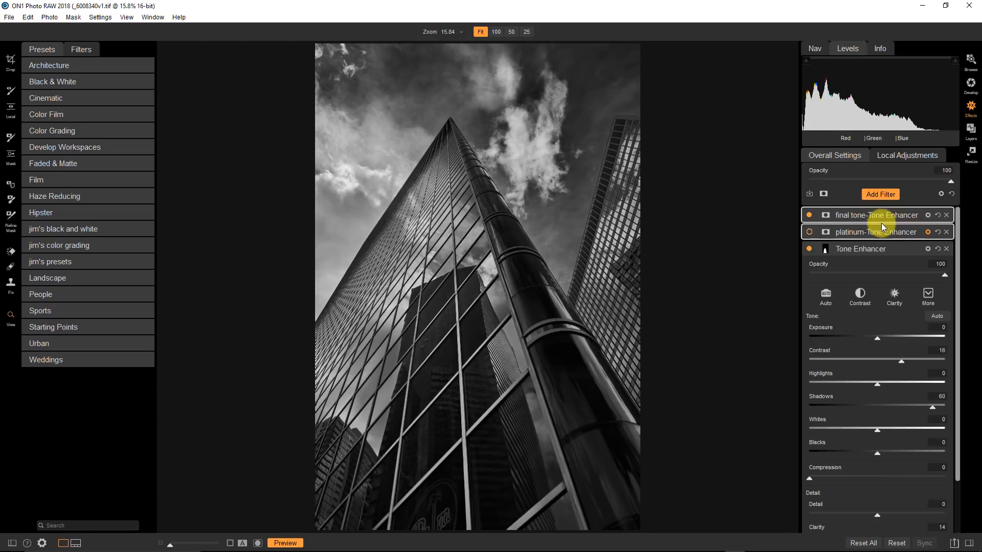
{"action": "left_click", "coordinate": [810, 215]}
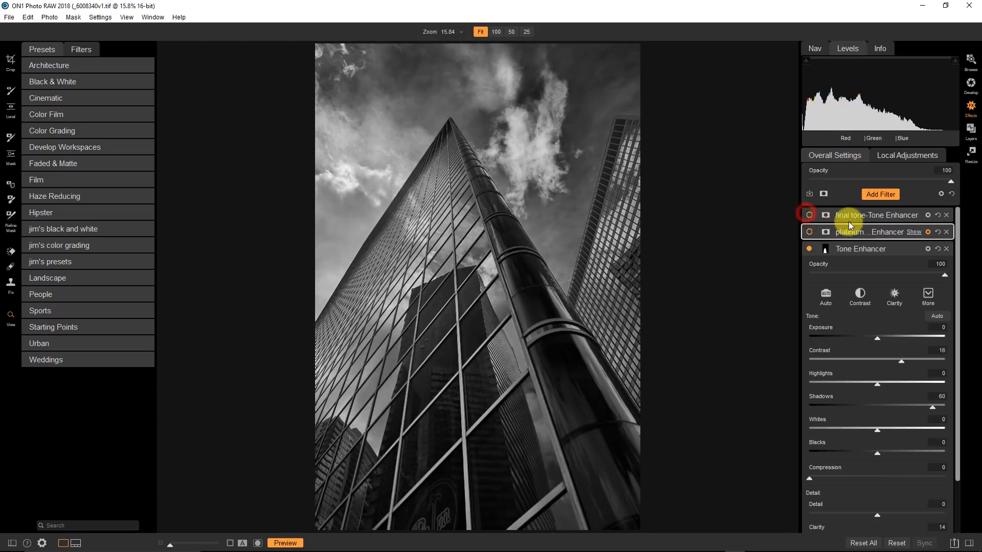
- Add a new Tone Enhancer filter above the platinum one and set its blending mode to Color
{"action": "left_click", "coordinate": [880, 196]}
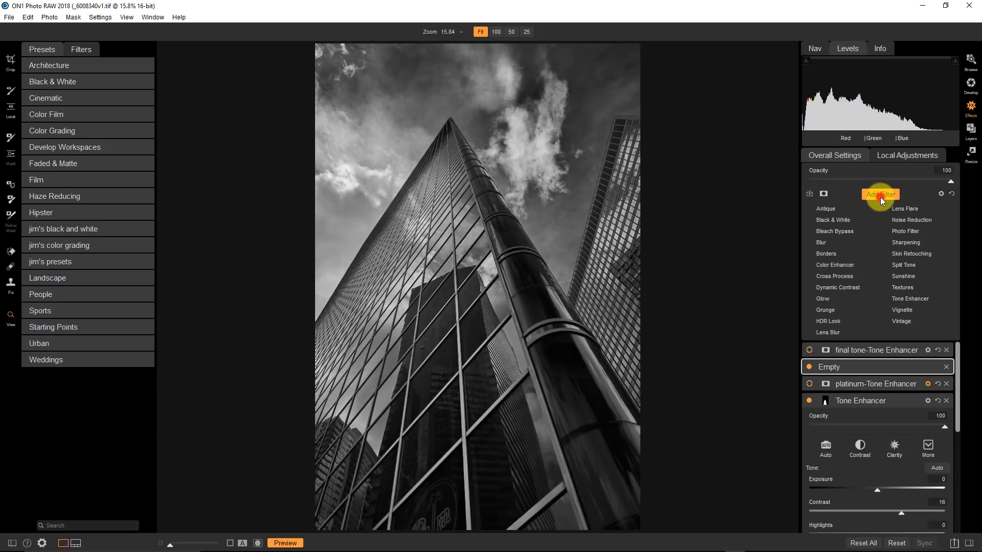
{"action": "left_click", "coordinate": [908, 299]}
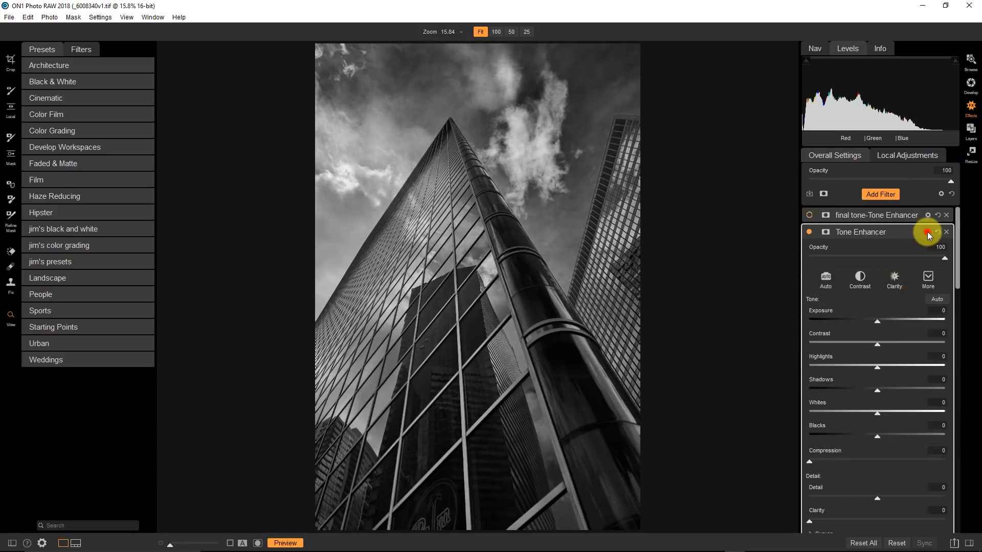
{"action": "left_click", "coordinate": [928, 232]}
{"action": "left_click", "coordinate": [884, 281]}
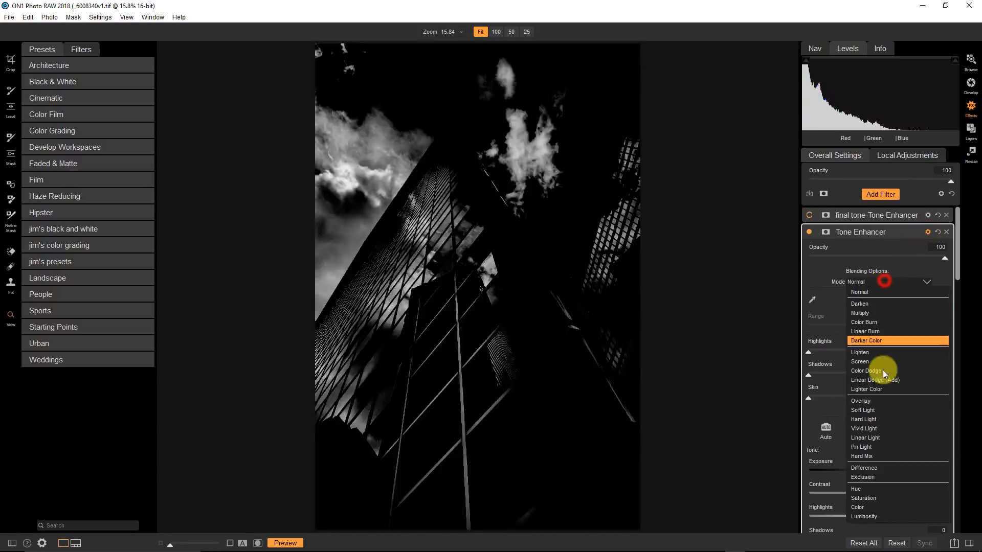
{"action": "left_click", "coordinate": [868, 501]}
- Expand the new filter's curves and lower the red curve's midtones to 130 in, 122 out
{"action": "scroll", "coordinate": [870, 409], "scroll_direction": "down", "scroll_amount": 7}
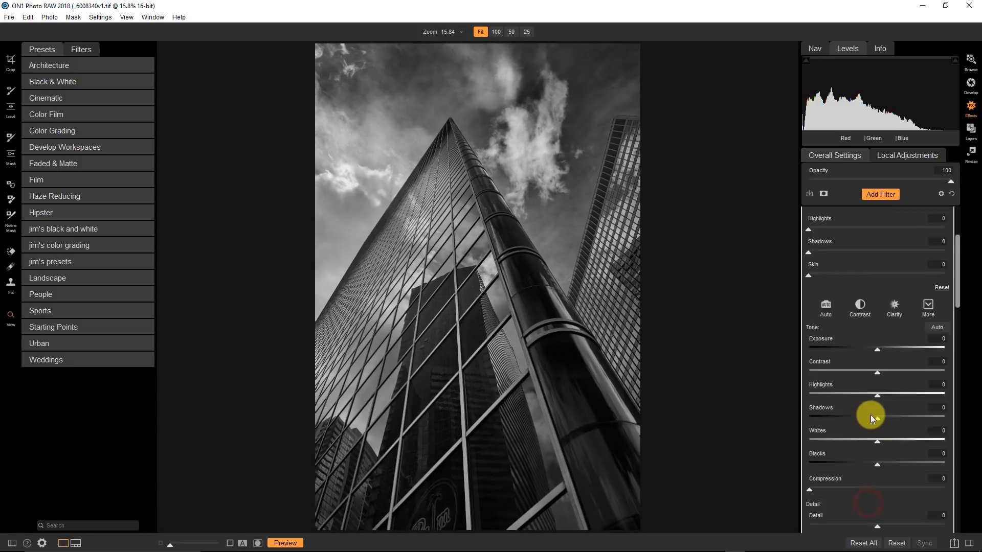
{"action": "left_click", "coordinate": [811, 348]}
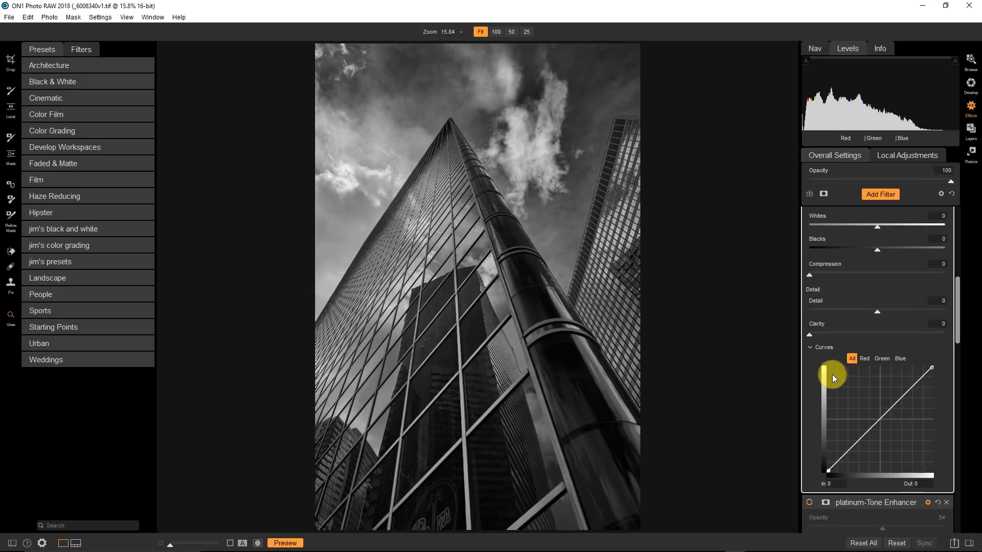
{"action": "left_click", "coordinate": [868, 359]}
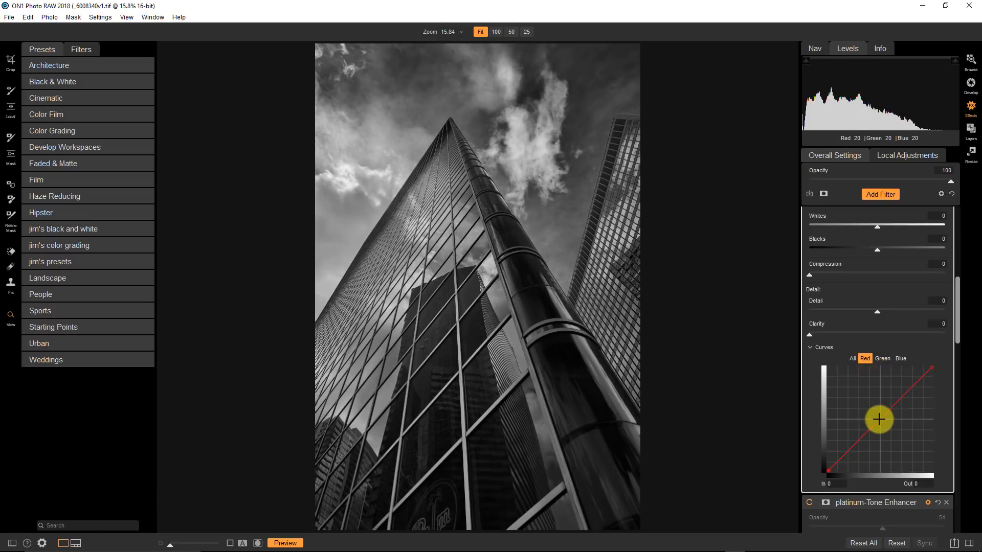
{"action": "left_click_drag", "start_coordinate": [879, 419], "coordinate": [881, 422]}
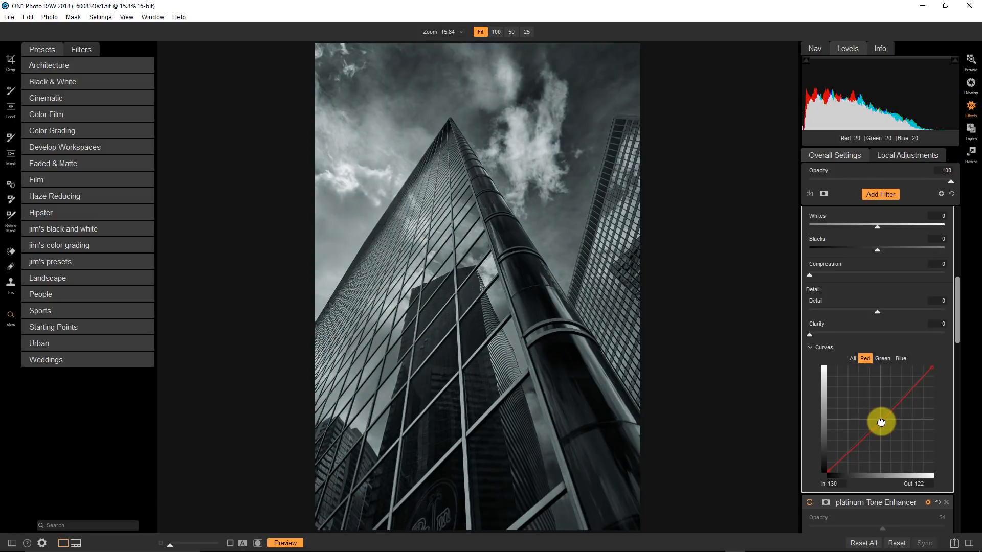
- Anchor the blue curve's midpoint at about 129 in, 126 out and raise its shadow point to 60 in, 71 out
{"action": "left_click", "coordinate": [898, 358]}
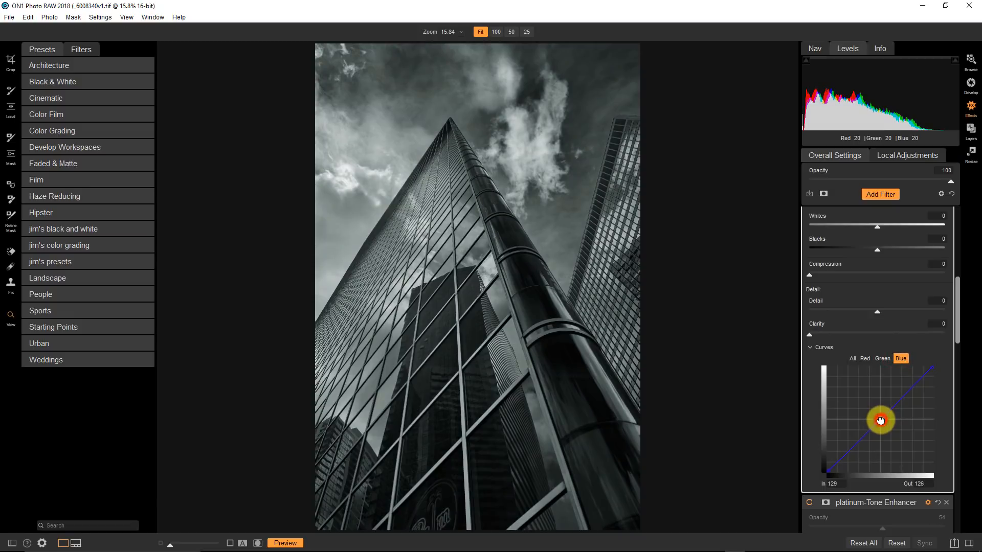
{"action": "left_click", "coordinate": [857, 444]}
{"action": "mouse_move", "coordinate": [858, 444]}
{"action": "left_mouse_down"}
{"action": "mouse_move", "coordinate": [857, 435]}
{"action": "mouse_move", "coordinate": [849, 442]}
{"action": "left_mouse_up"}
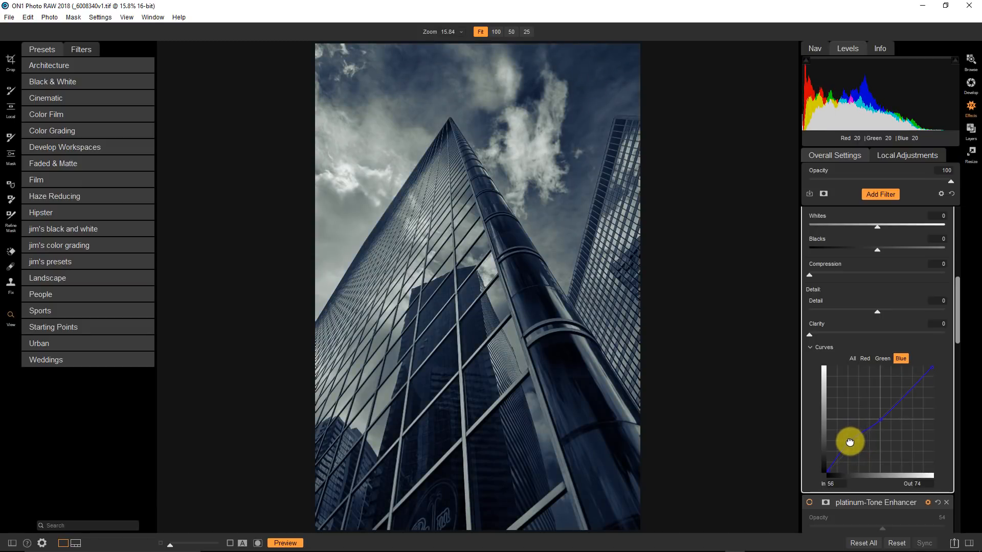
{"action": "left_click_drag", "start_coordinate": [849, 442], "coordinate": [851, 442]}
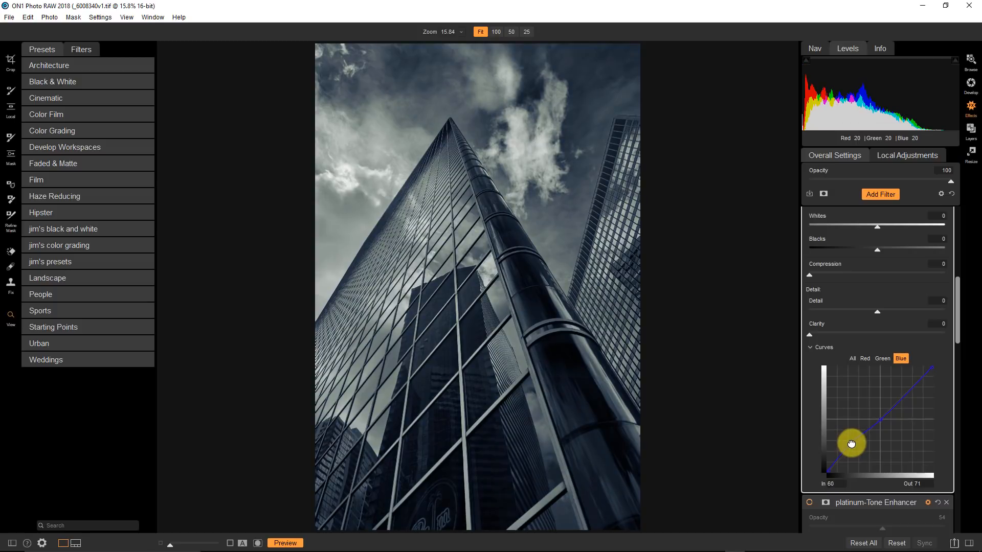
- Strengthen the cool tone by moving the red midtone point to 133 in, 117 out and the blue shadow point to 61 in, 73 out
{"action": "left_click", "coordinate": [870, 360]}
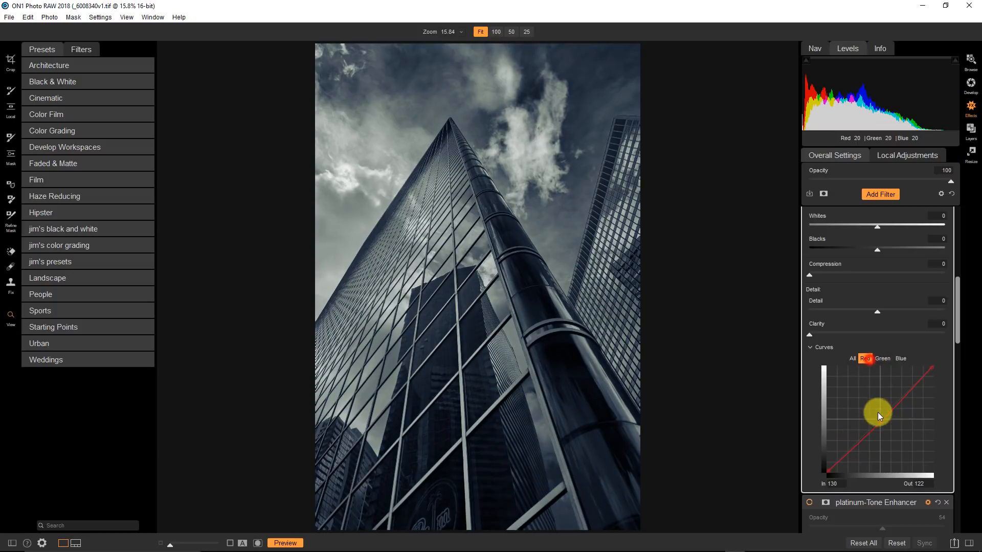
{"action": "left_click_drag", "start_coordinate": [883, 421], "coordinate": [881, 424]}
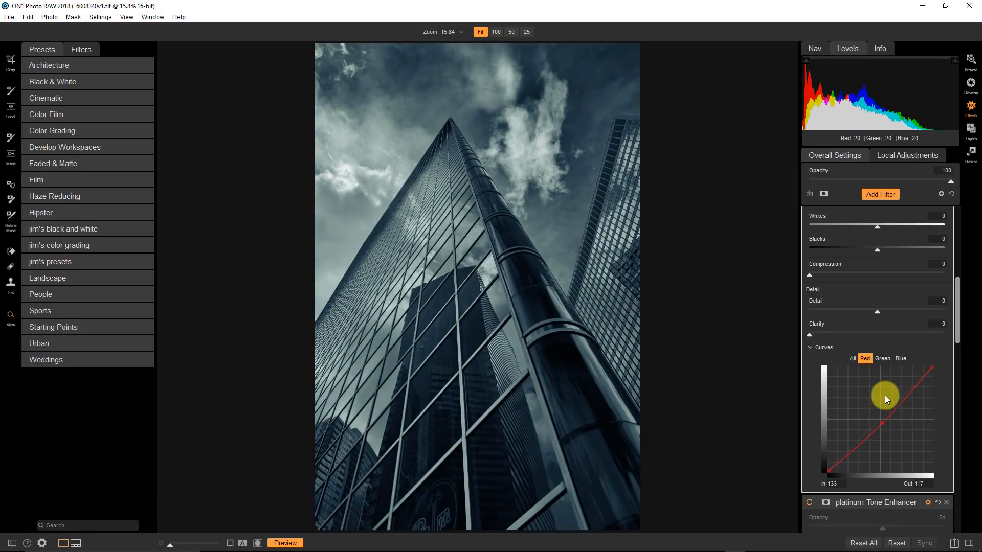
{"action": "left_click", "coordinate": [899, 358]}
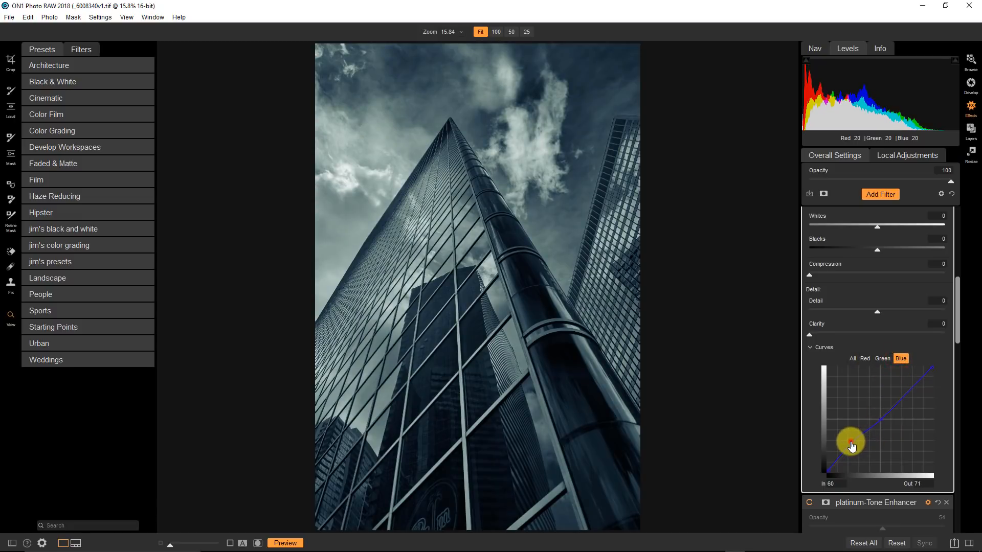
{"action": "left_click_drag", "start_coordinate": [853, 444], "coordinate": [851, 443]}
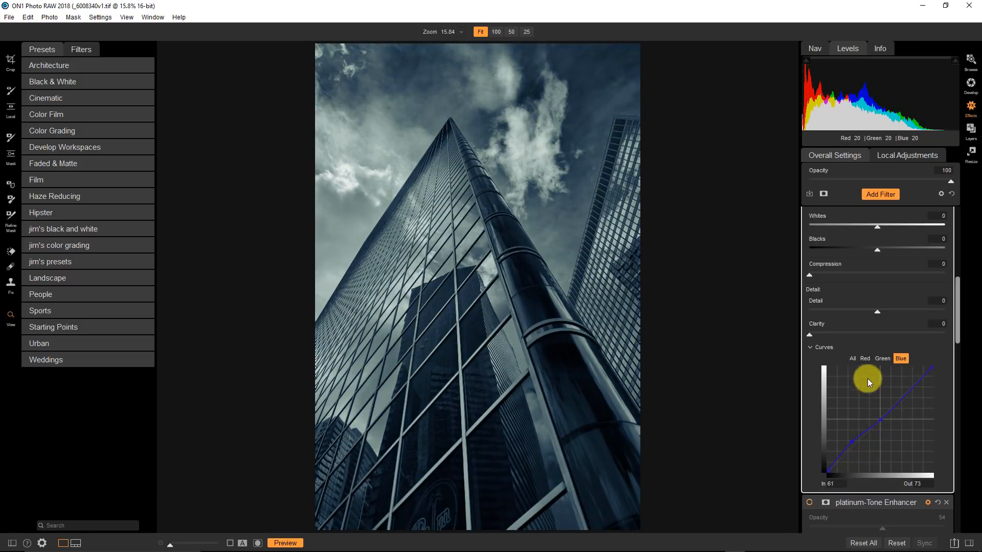
- Reduce the new Tone Enhancer's opacity to 47 and turn on the final tone filter
{"action": "scroll", "coordinate": [885, 311], "scroll_direction": "up", "scroll_amount": 7}
{"action": "left_click_drag", "start_coordinate": [942, 256], "coordinate": [880, 256]}
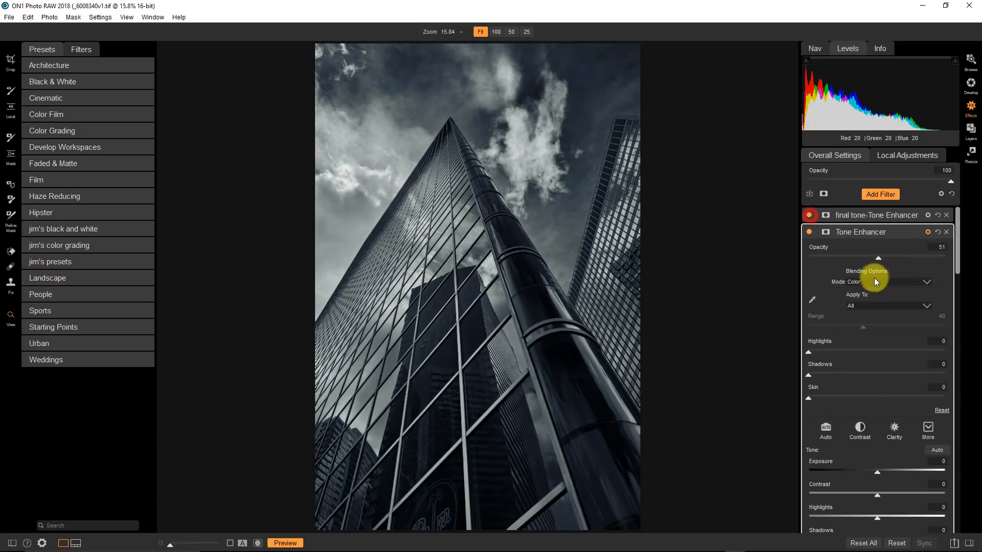
{"action": "left_click_drag", "start_coordinate": [880, 260], "coordinate": [873, 257]}
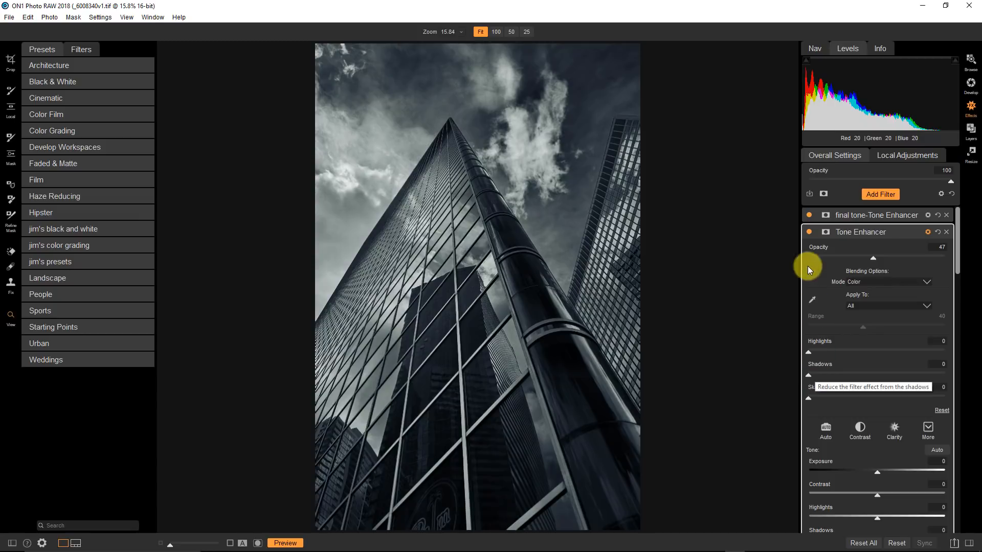
- Rename the new Tone Enhancer filter as "silver", turn it off and keep it selected in the filter stack
{"action": "double_click", "coordinate": [850, 237]}
{"action": "type", "text": "si"}
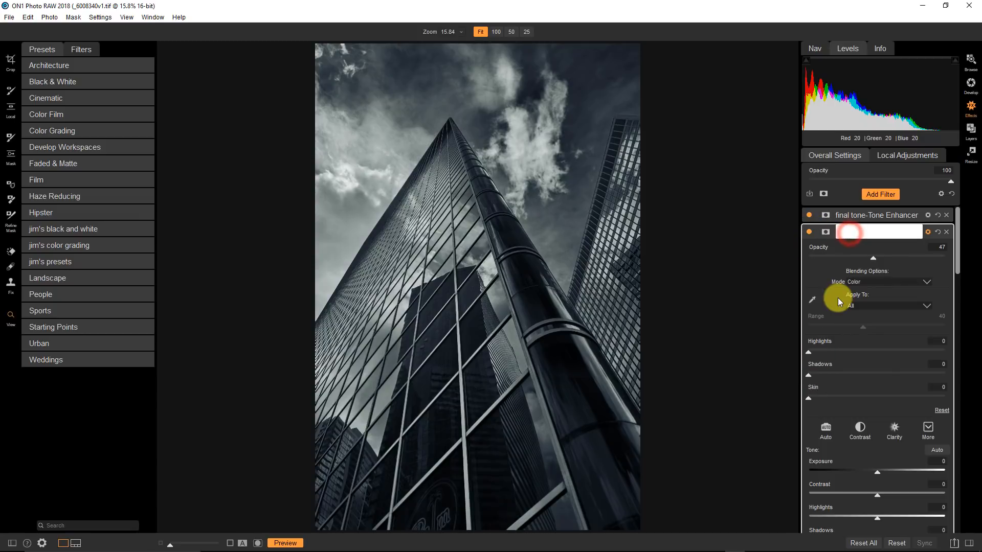
{"action": "type", "text": "lver"}
{"action": "key", "text": "Return"}
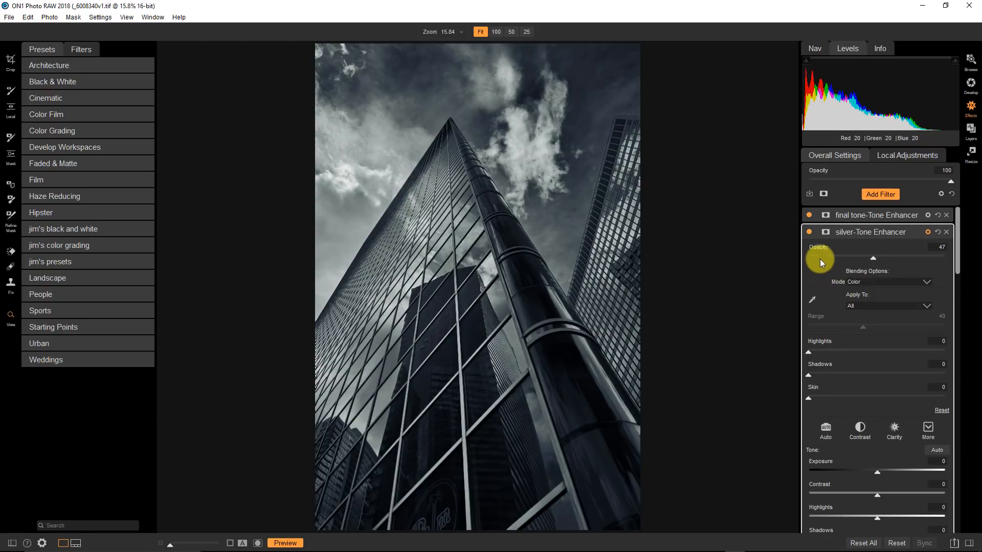
{"action": "left_click", "coordinate": [810, 233]}
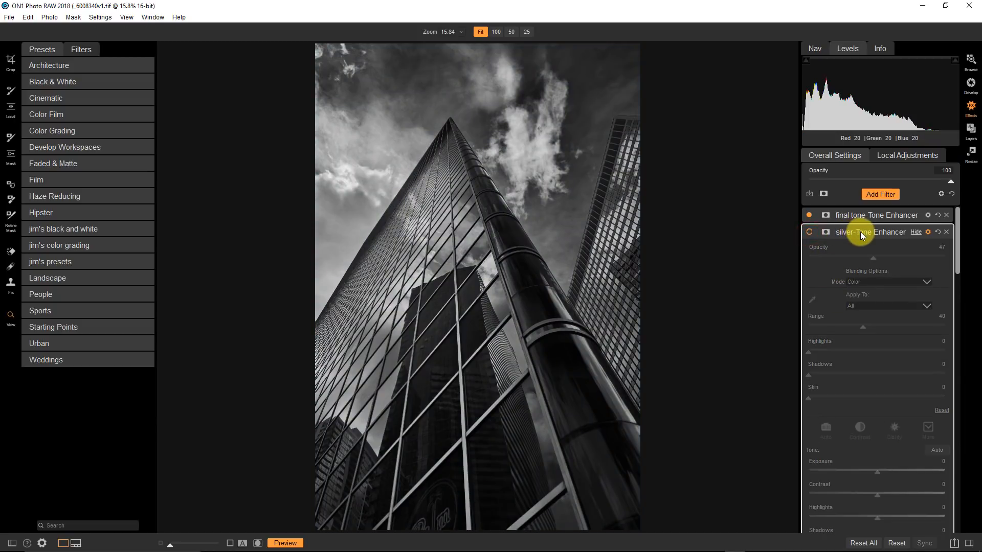
{"action": "left_click", "coordinate": [915, 233]}
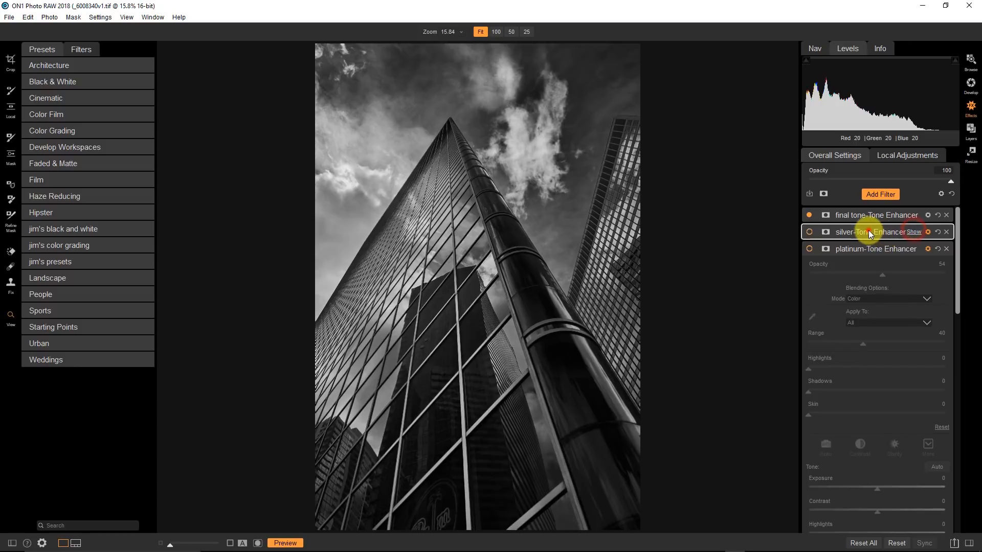
{"action": "left_click", "coordinate": [868, 231]}
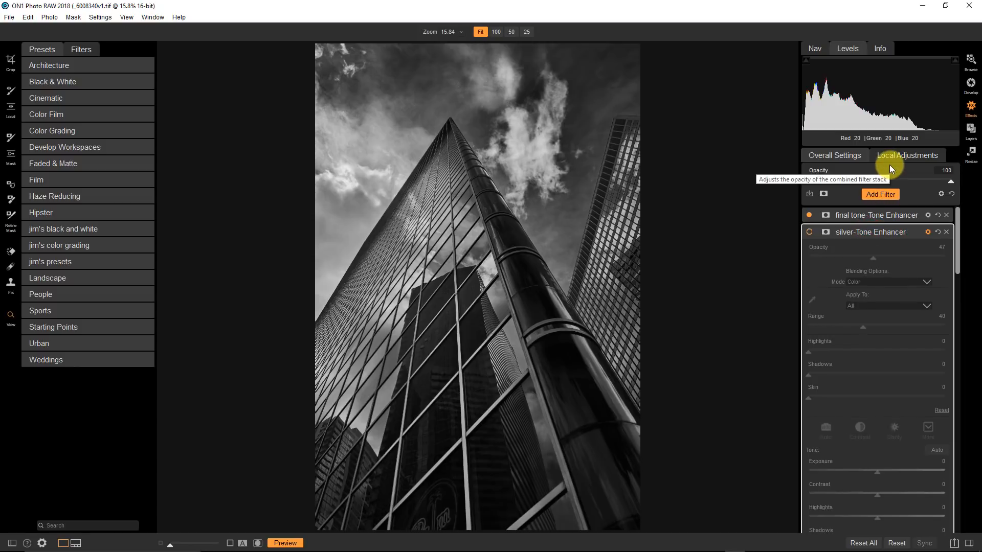
- Add another Tone Enhancer above the silver filter in Color blending mode, with the final tone filter turned off
{"action": "left_click", "coordinate": [879, 195]}
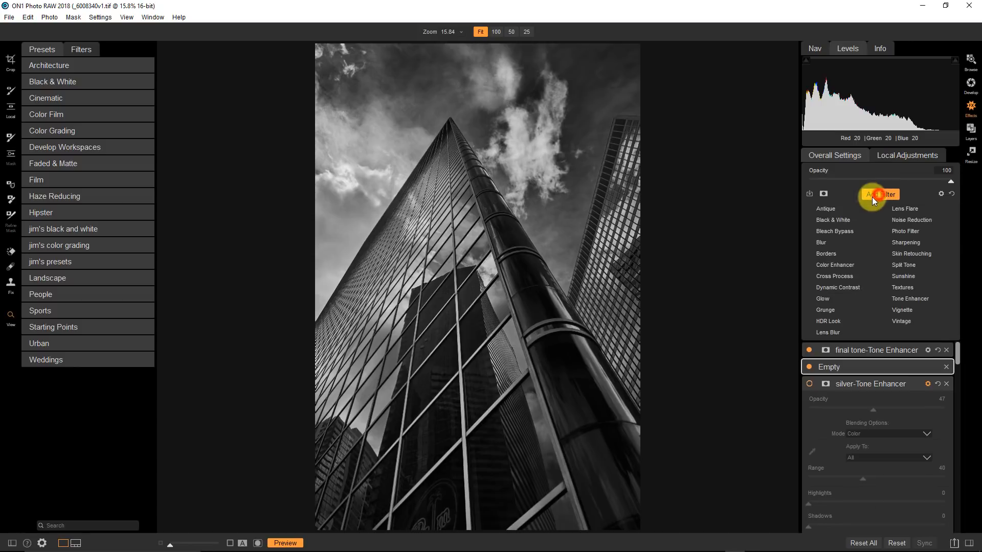
{"action": "left_click", "coordinate": [908, 299]}
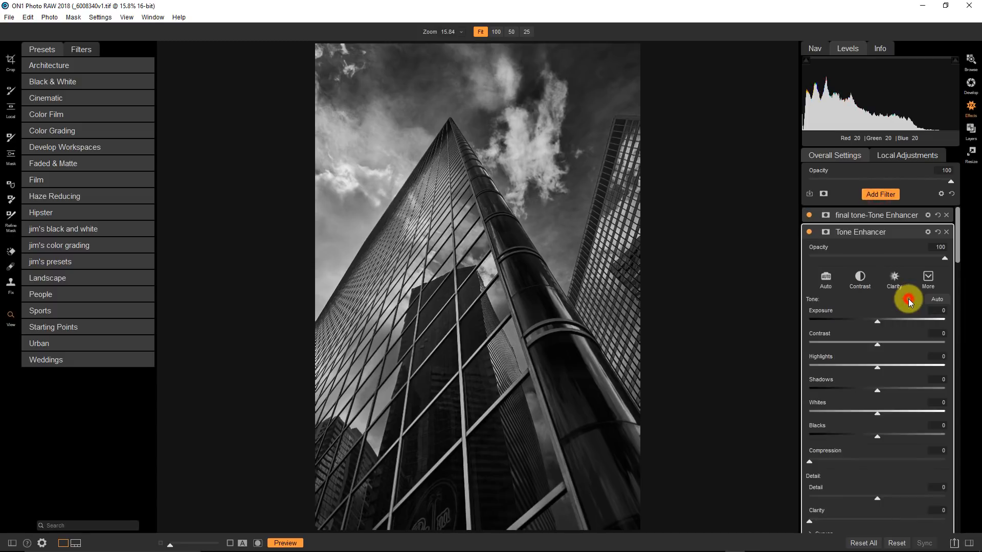
{"action": "left_click", "coordinate": [809, 215]}
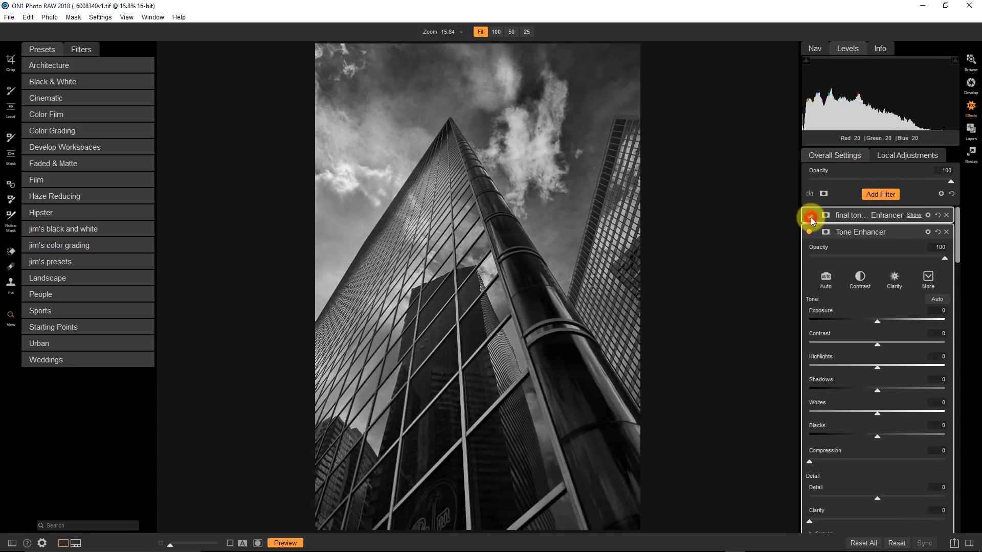
{"action": "left_click", "coordinate": [928, 232]}
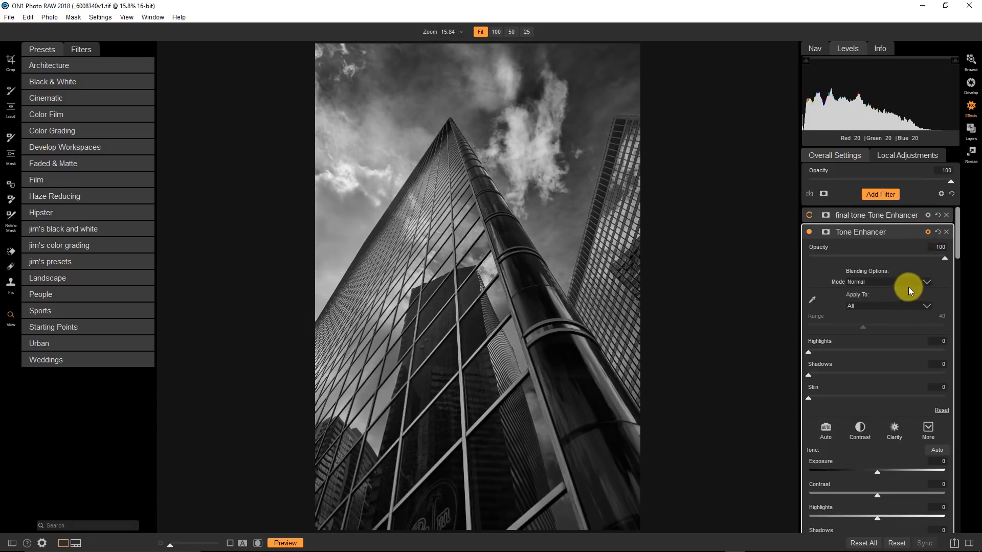
{"action": "left_click", "coordinate": [908, 281]}
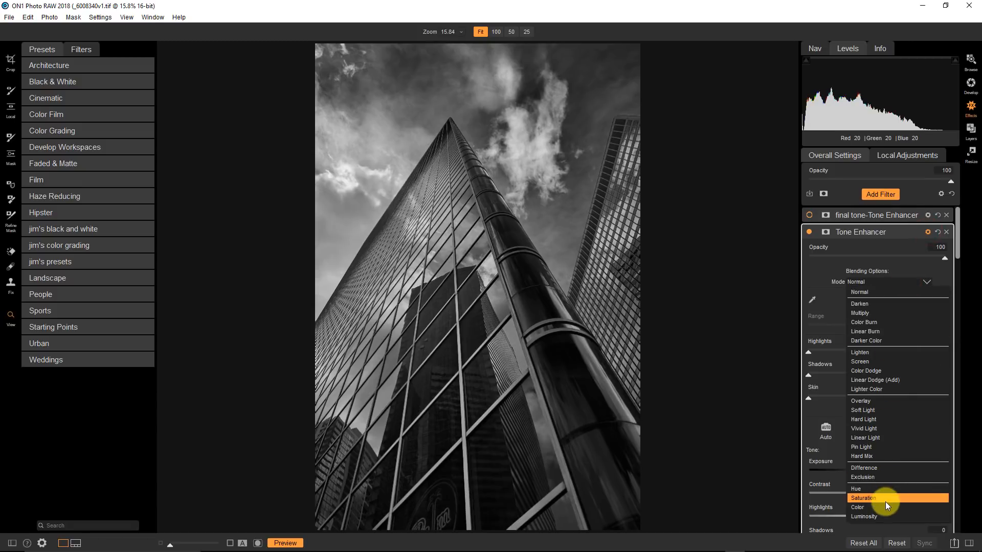
{"action": "left_click", "coordinate": [885, 508]}
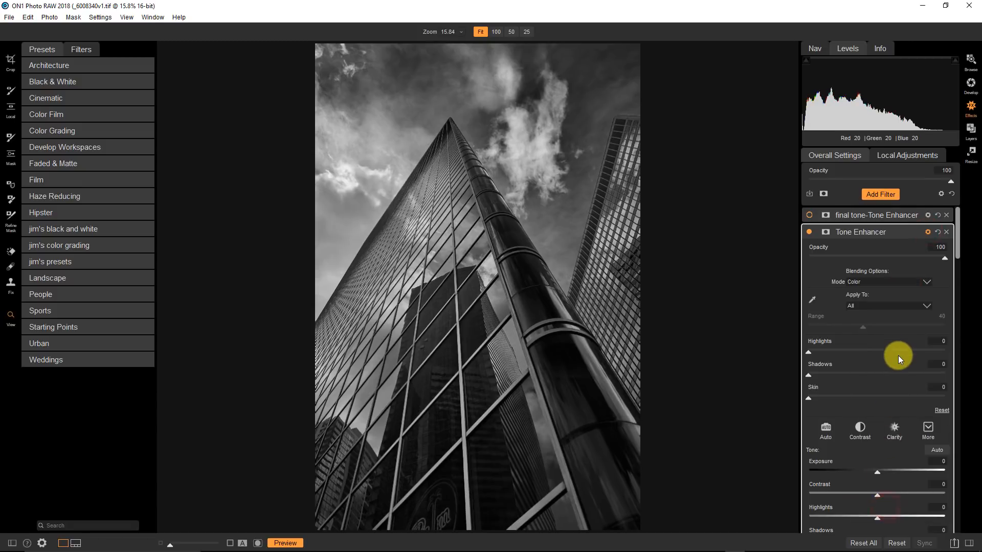
- Expand the newest Tone Enhancer's curves and pull the red curve's shadows down to 80 in, 44 out
{"action": "scroll", "coordinate": [898, 355], "scroll_direction": "down", "scroll_amount": 5}
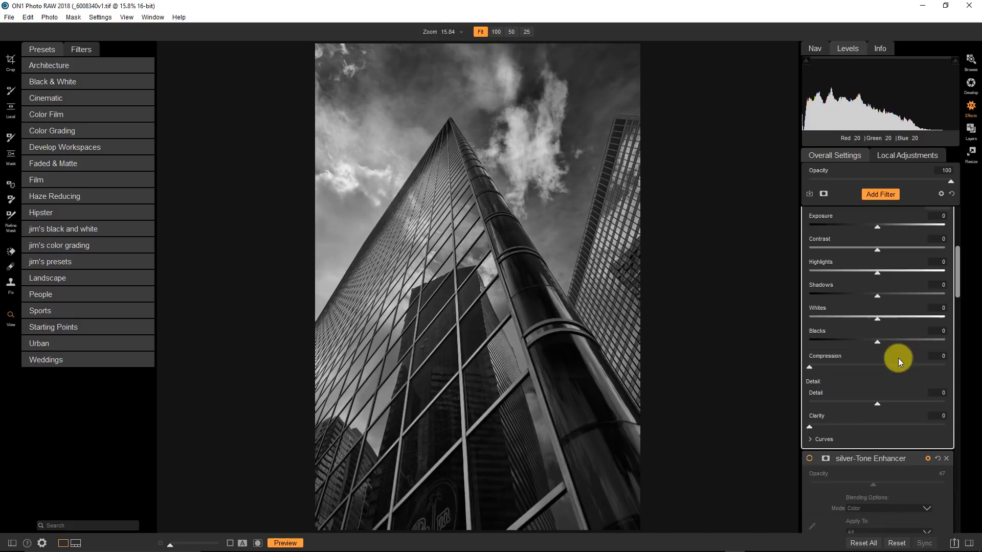
{"action": "left_click", "coordinate": [809, 440]}
{"action": "scroll", "coordinate": [846, 456], "scroll_direction": "down", "scroll_amount": 3}
{"action": "left_click", "coordinate": [865, 329]}
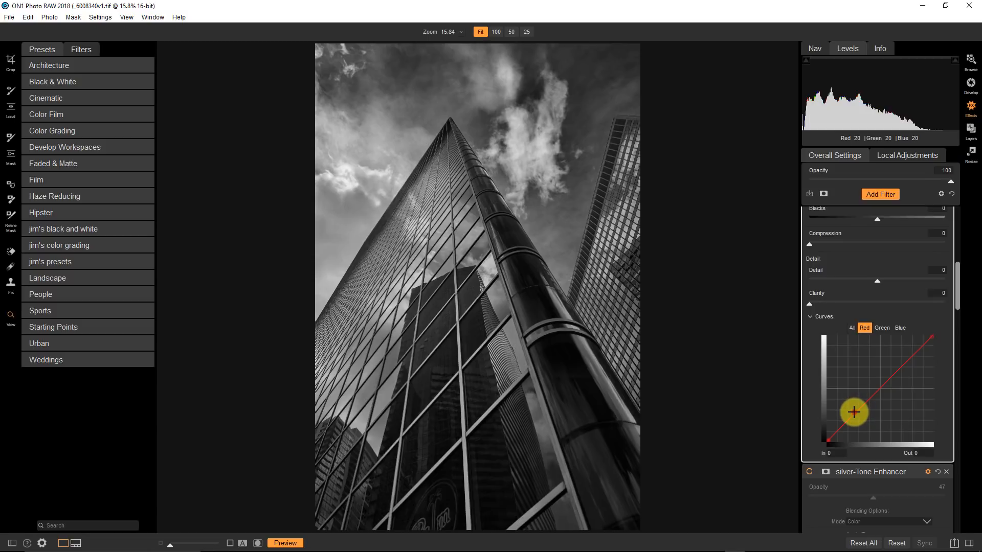
{"action": "left_click_drag", "start_coordinate": [854, 412], "coordinate": [860, 424]}
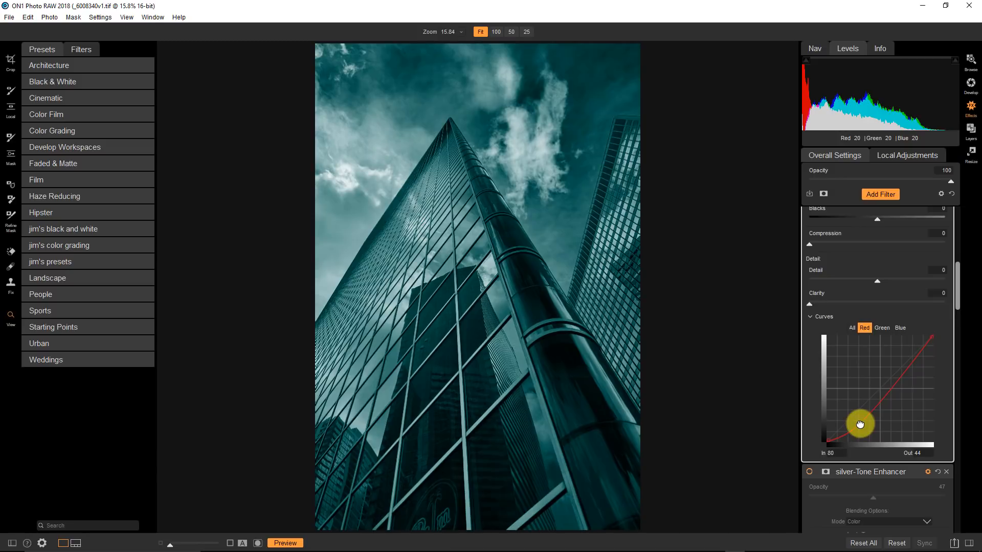
- Raise the newest Tone Enhancer's blue curve shadows to about 69 in, 113 out, easing the point slightly back down
{"action": "left_click", "coordinate": [900, 328]}
{"action": "left_click_drag", "start_coordinate": [859, 409], "coordinate": [856, 396]}
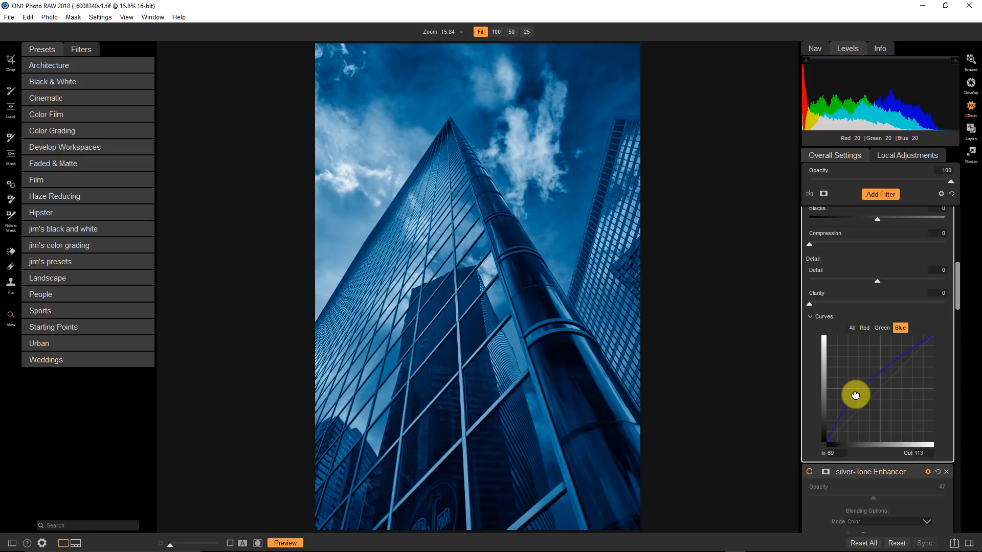
{"action": "left_click_drag", "start_coordinate": [855, 395], "coordinate": [857, 398]}
- Anchor the green curve at 128 in, 128 out and 63 in, 61 out, and raise its highlights to 180 in, 194 out
{"action": "left_click", "coordinate": [882, 328]}
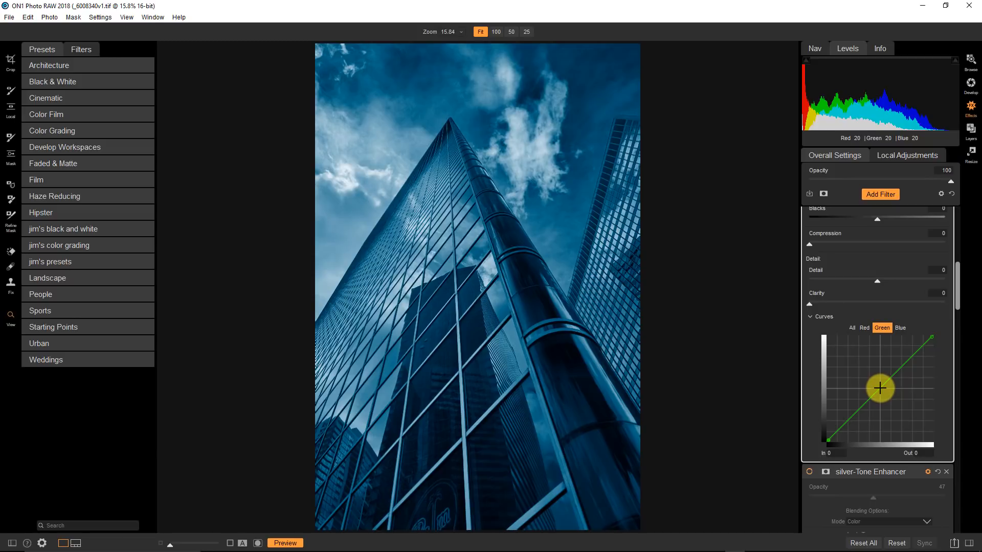
{"action": "left_click", "coordinate": [880, 388]}
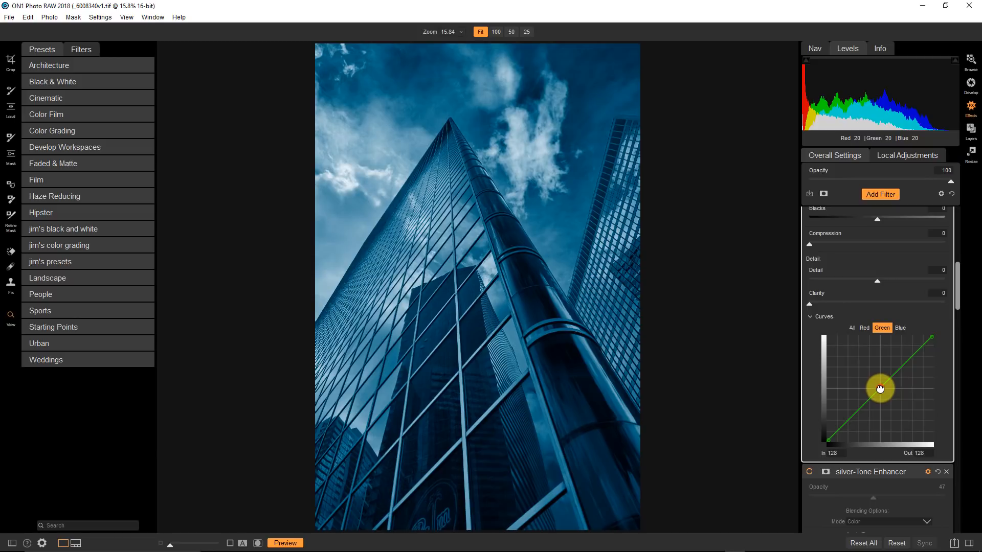
{"action": "left_click", "coordinate": [853, 416]}
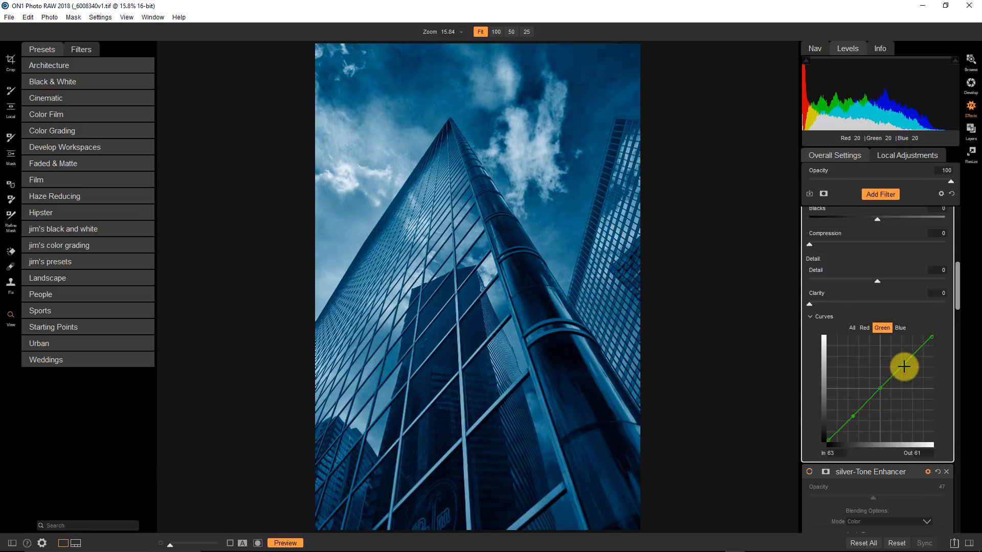
{"action": "left_click_drag", "start_coordinate": [902, 366], "coordinate": [902, 362]}
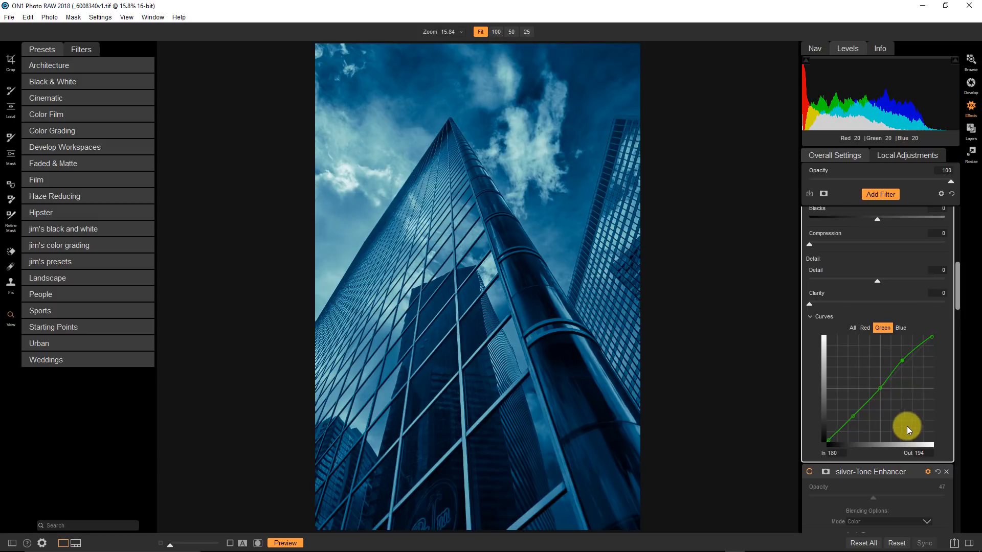
- Turn on the final tone filter and reduce the newest Tone Enhancer's opacity to 37
{"action": "scroll", "coordinate": [909, 343], "scroll_direction": "up", "scroll_amount": 7}
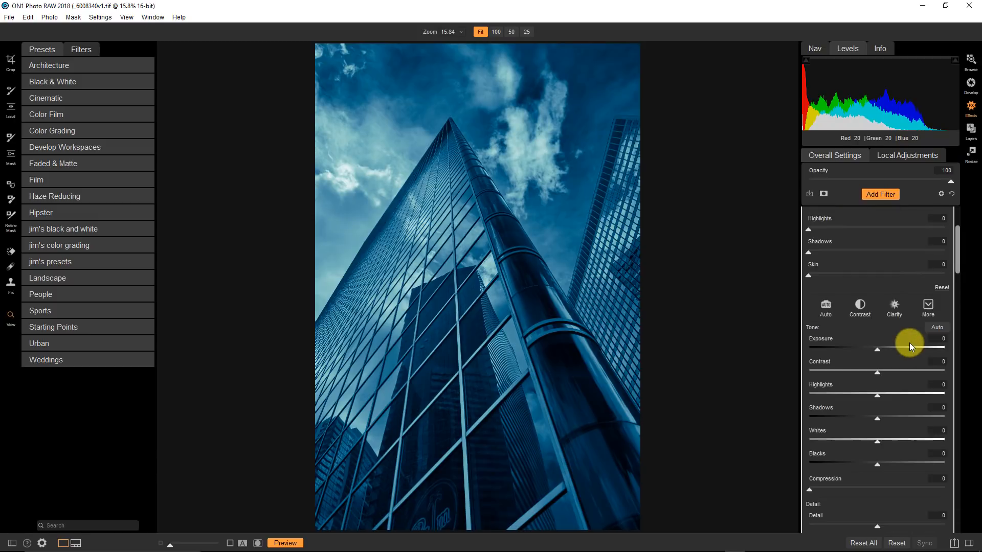
{"action": "left_click_drag", "start_coordinate": [943, 258], "coordinate": [873, 251]}
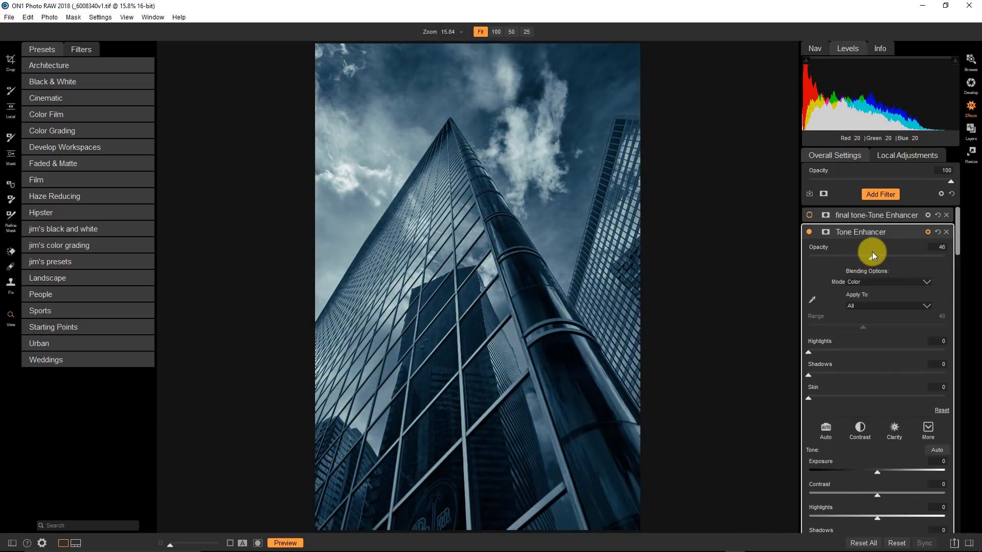
{"action": "left_click", "coordinate": [810, 214]}
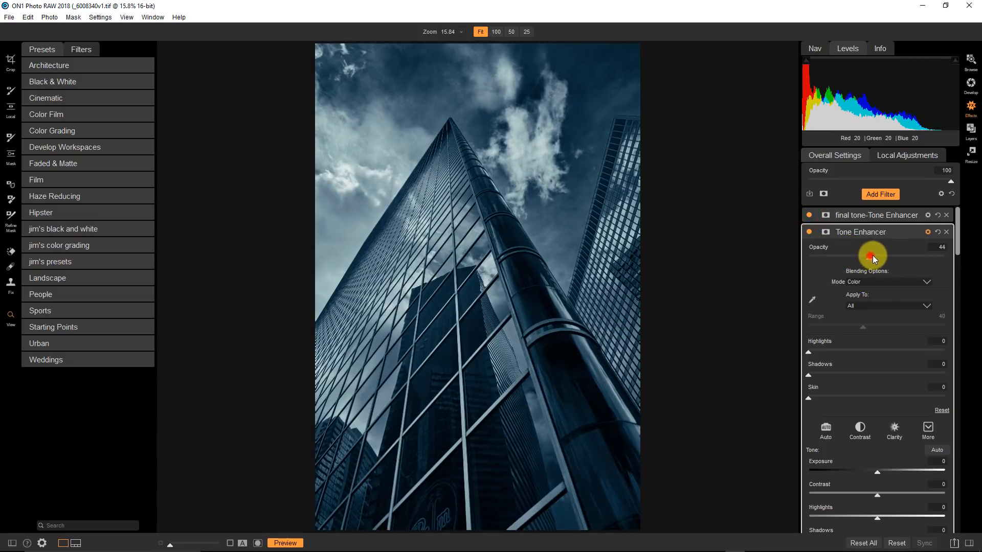
{"action": "mouse_move", "coordinate": [872, 256]}
{"action": "left_mouse_down"}
{"action": "mouse_move", "coordinate": [832, 259]}
{"action": "mouse_move", "coordinate": [861, 258]}
{"action": "left_mouse_up"}
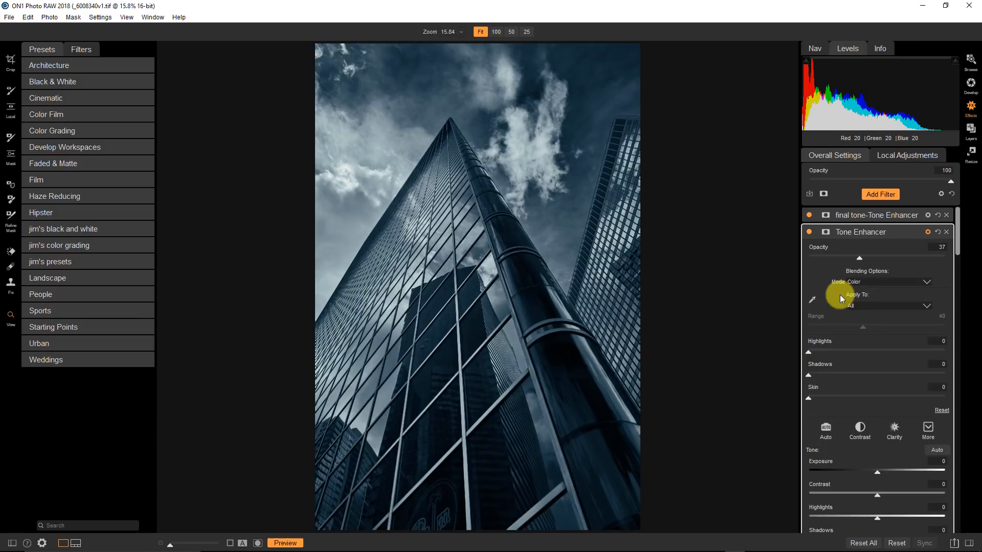
- Rename the newest Tone Enhancer filter as "cyanotype"
{"action": "double_click", "coordinate": [845, 232]}
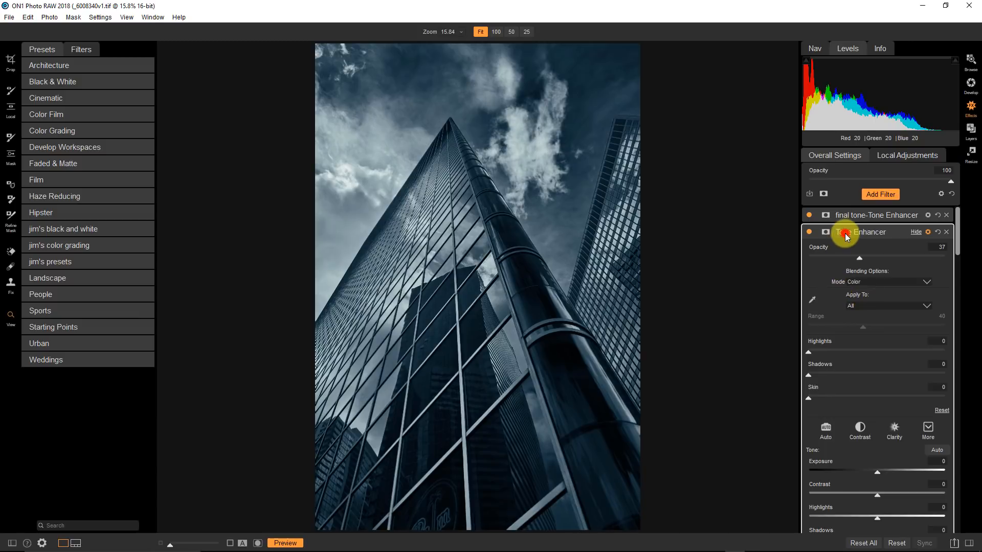
{"action": "type", "text": "cy"}
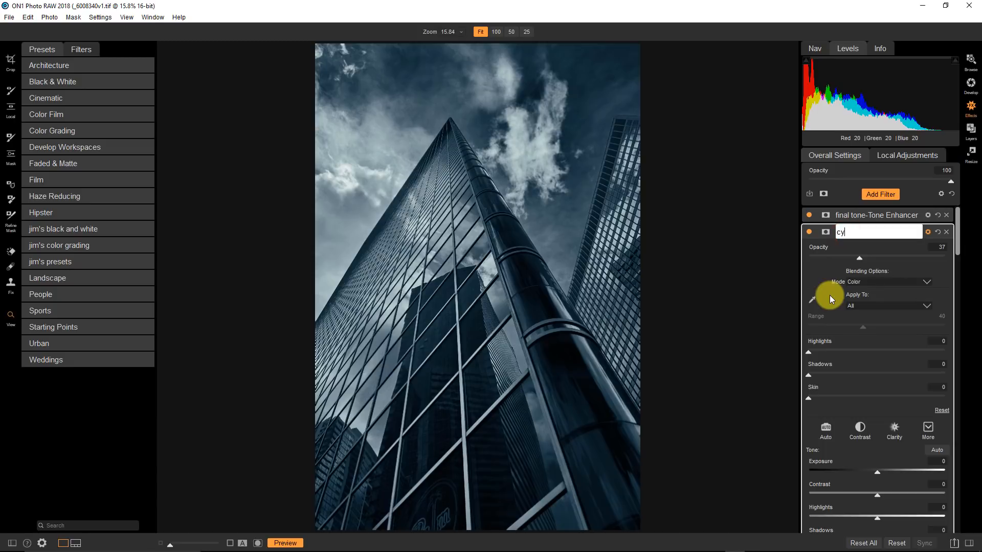
{"action": "type", "text": "anotype"}
{"action": "key", "text": "Return"}
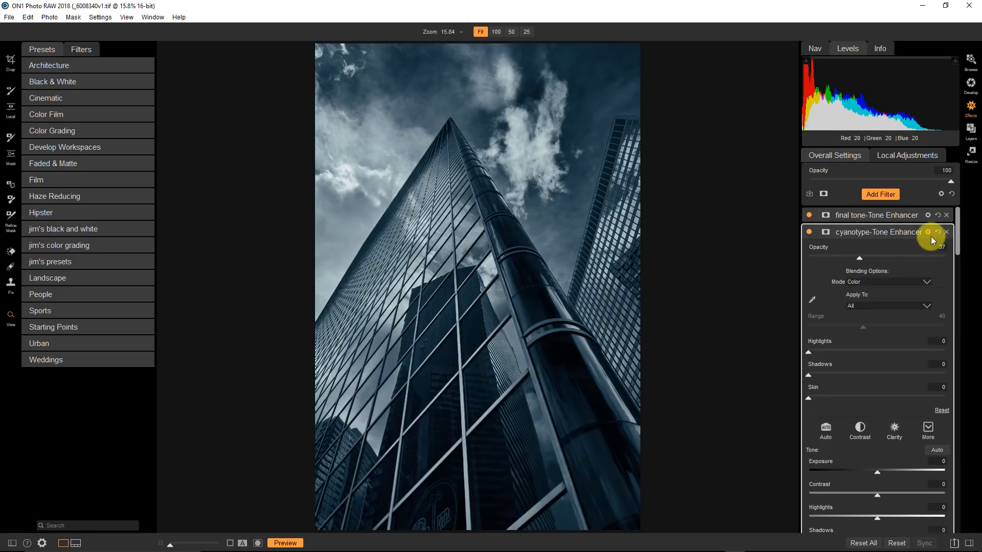
- Collapse the settings of the cyanotype, silver, platinum and unnamed Tone Enhancer filters in the stack
{"action": "left_click", "coordinate": [903, 231]}
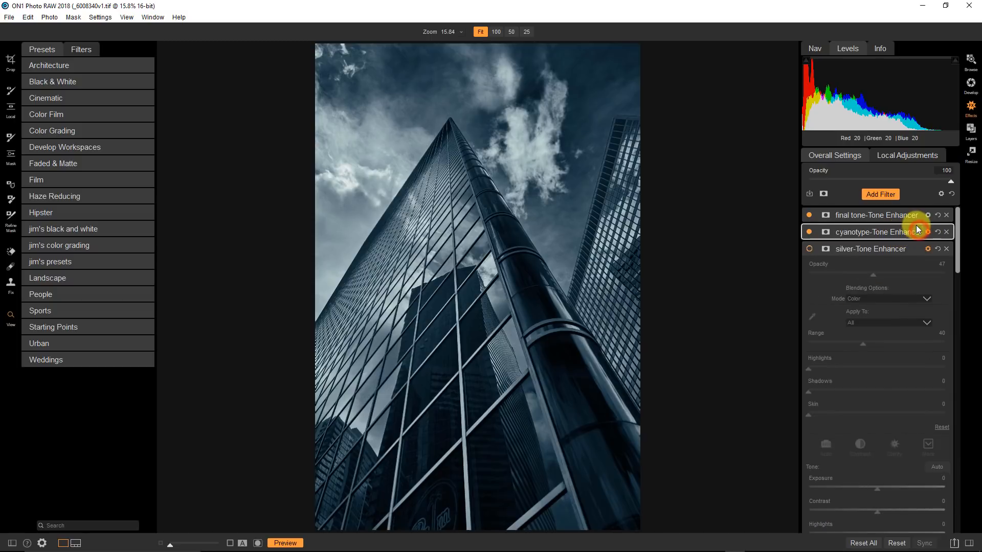
{"action": "left_click", "coordinate": [912, 250]}
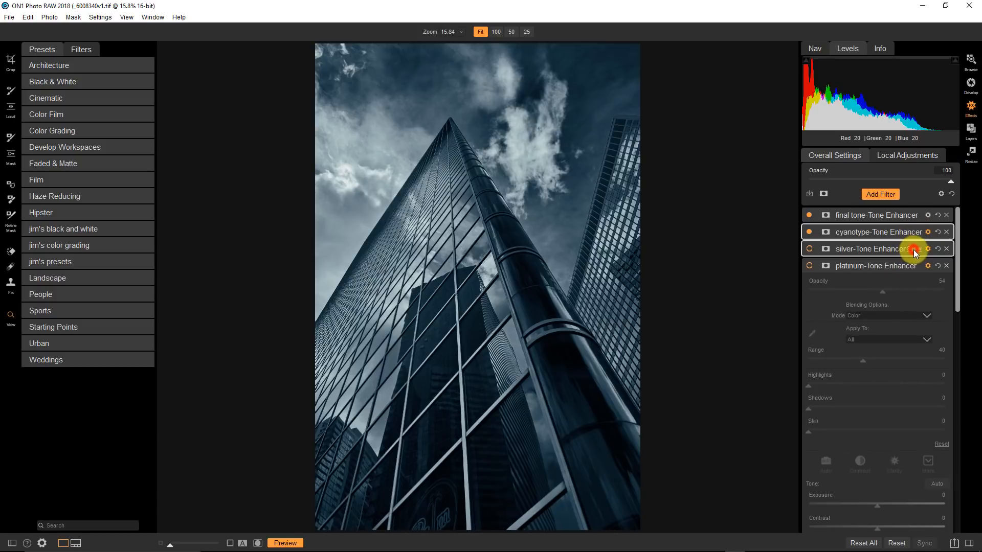
{"action": "left_click", "coordinate": [914, 268]}
{"action": "left_click", "coordinate": [913, 282]}
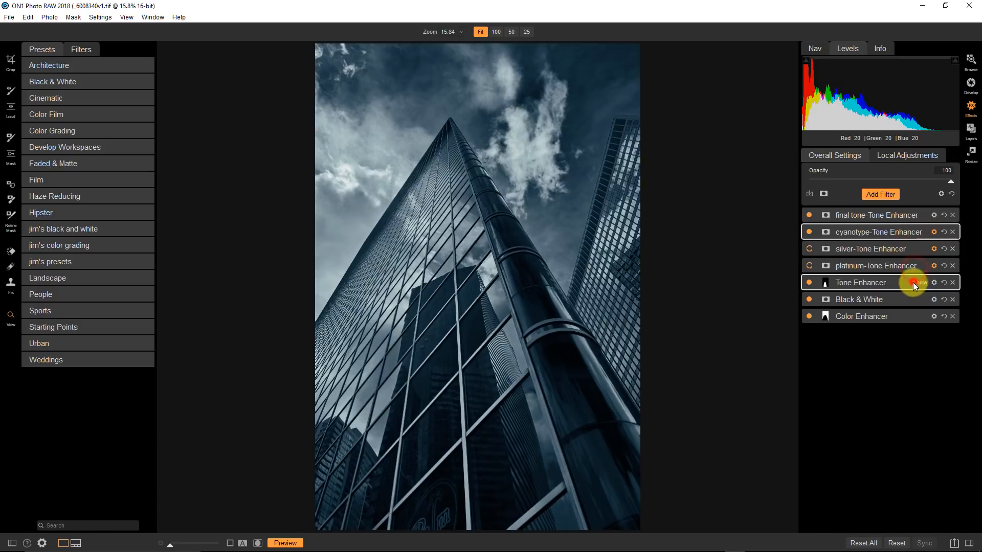
- Turn off the cyanotype filter, turn on the platinum filter and expand the platinum filter's settings
{"action": "left_click", "coordinate": [809, 232]}
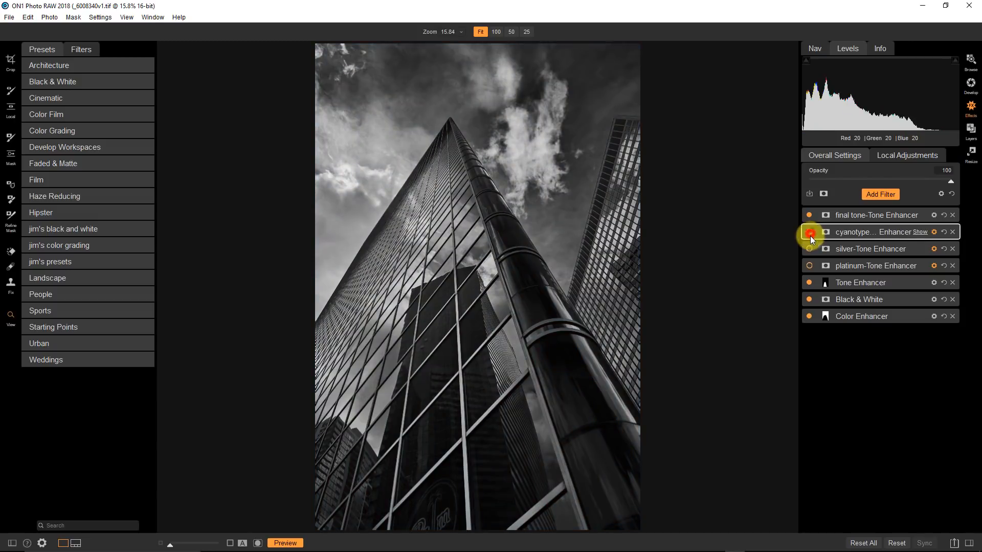
{"action": "left_click", "coordinate": [809, 266]}
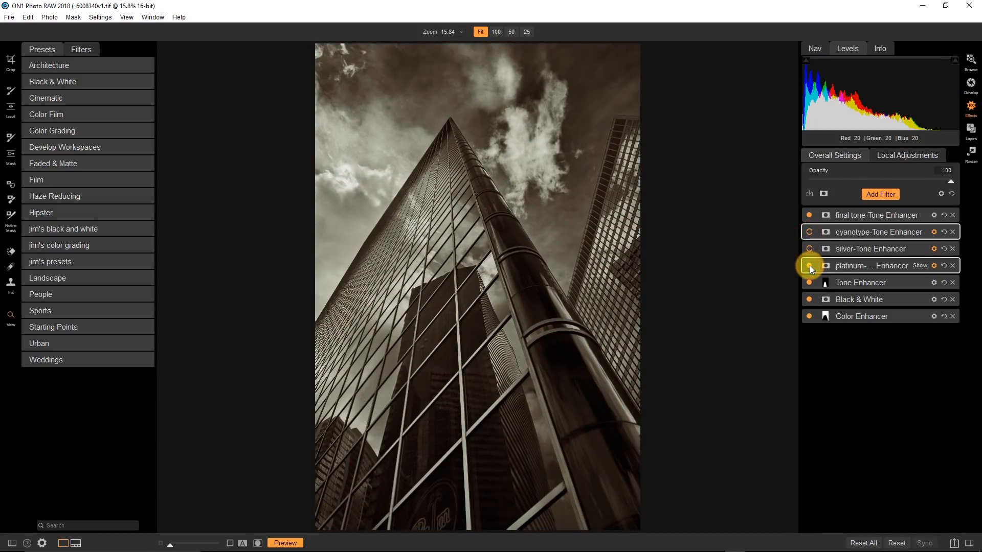
{"action": "left_click", "coordinate": [895, 268]}
- Raise the platinum filter's red curve shadows to 60 in, 80 out, and reduce the filter's opacity to 43
{"action": "scroll", "coordinate": [868, 409], "scroll_direction": "down", "scroll_amount": 8}
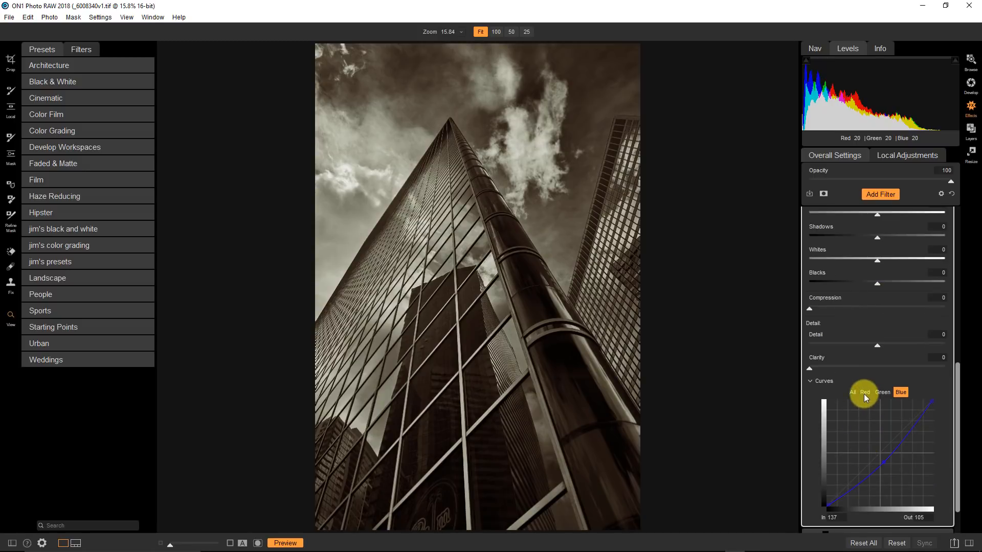
{"action": "left_click", "coordinate": [864, 393]}
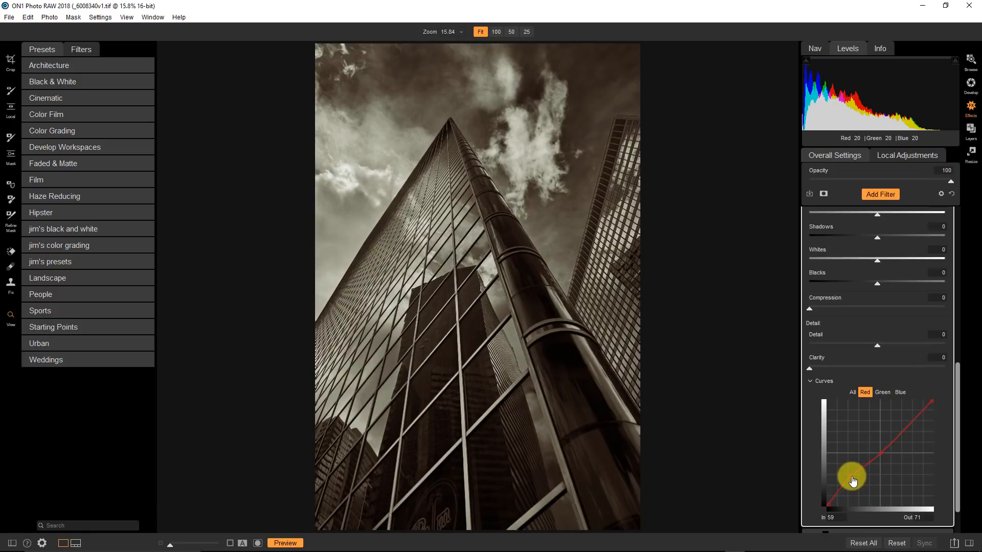
{"action": "left_click_drag", "start_coordinate": [853, 480], "coordinate": [851, 474]}
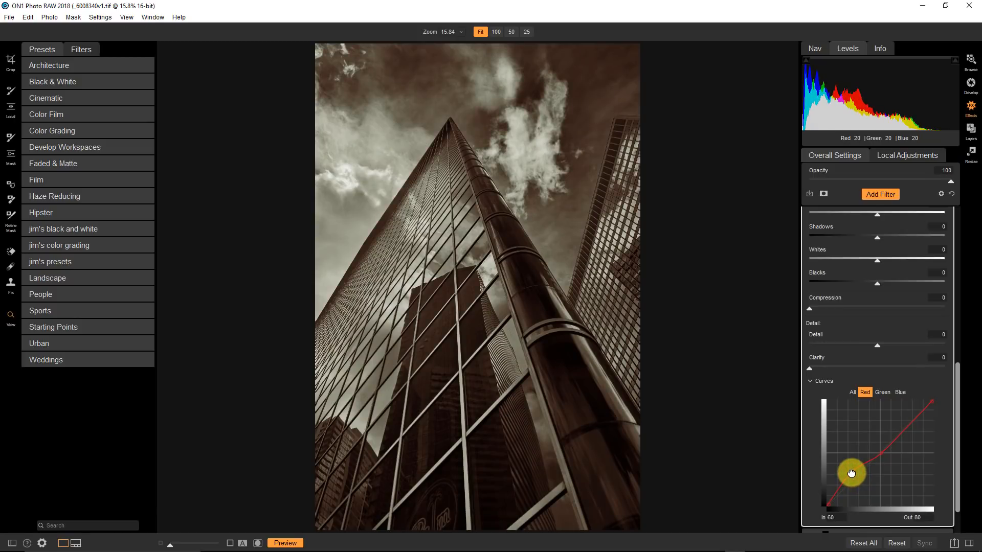
{"action": "scroll", "coordinate": [884, 335], "scroll_direction": "up", "scroll_amount": 8}
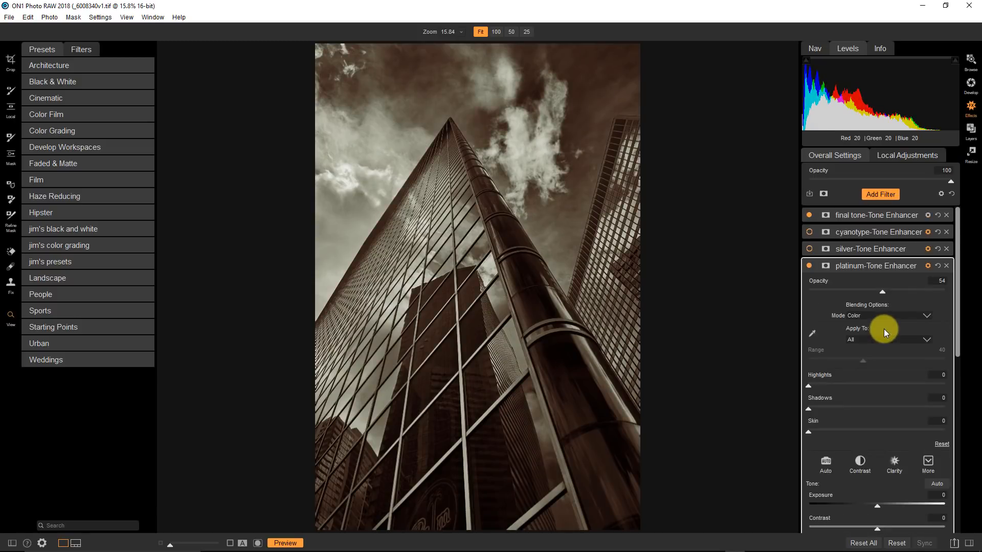
{"action": "mouse_move", "coordinate": [882, 294]}
{"action": "left_mouse_down"}
{"action": "mouse_move", "coordinate": [852, 293]}
{"action": "mouse_move", "coordinate": [867, 290]}
{"action": "left_mouse_up"}
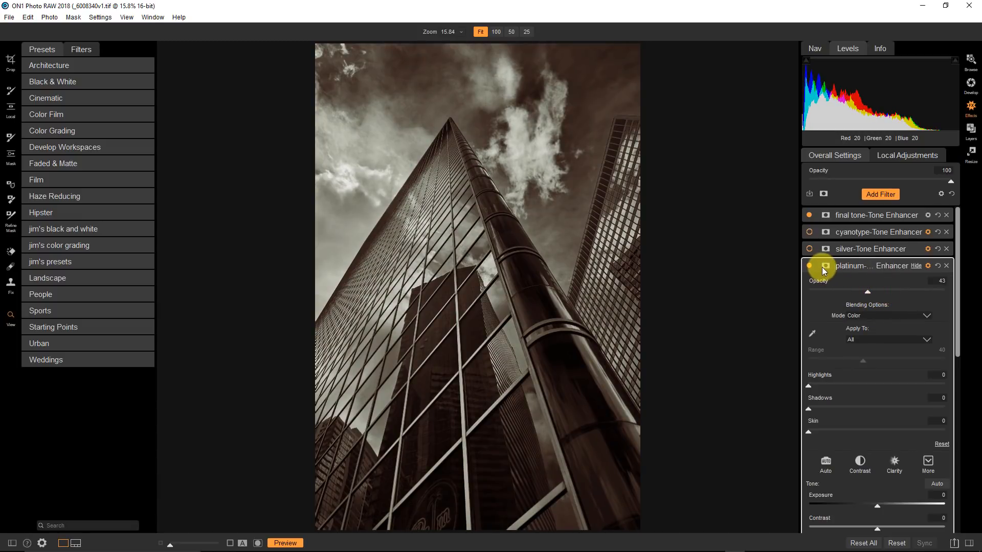
- Turn off the platinum filter, preview the silver filter on its own, and switch to the cyanotype filter
{"action": "left_click", "coordinate": [808, 265]}
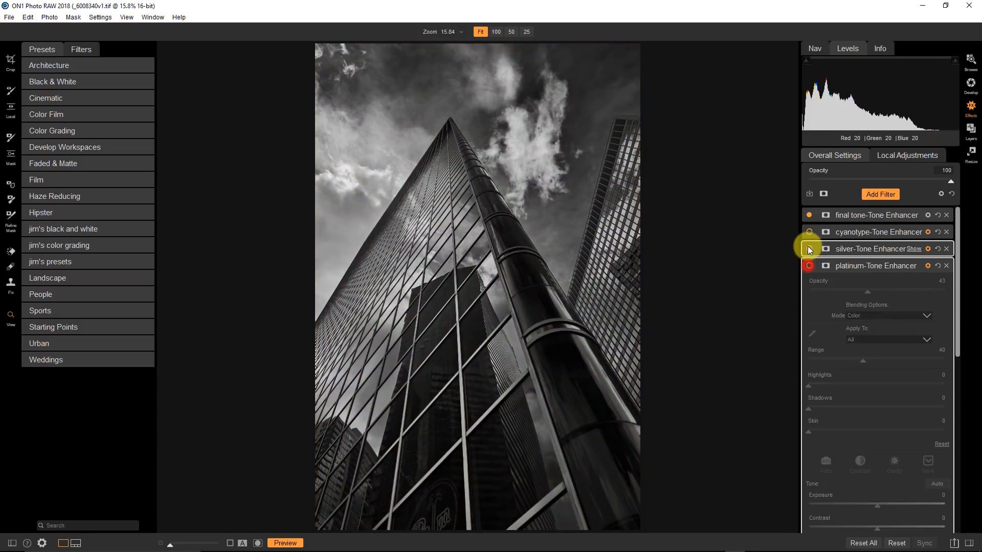
{"action": "left_click", "coordinate": [808, 248]}
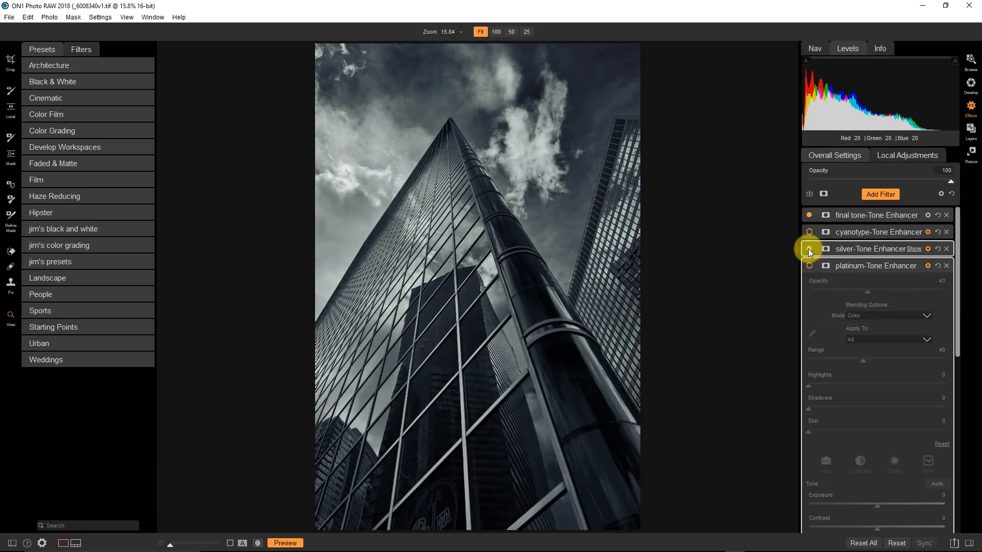
{"action": "left_click", "coordinate": [808, 248]}
{"action": "left_click", "coordinate": [809, 232]}
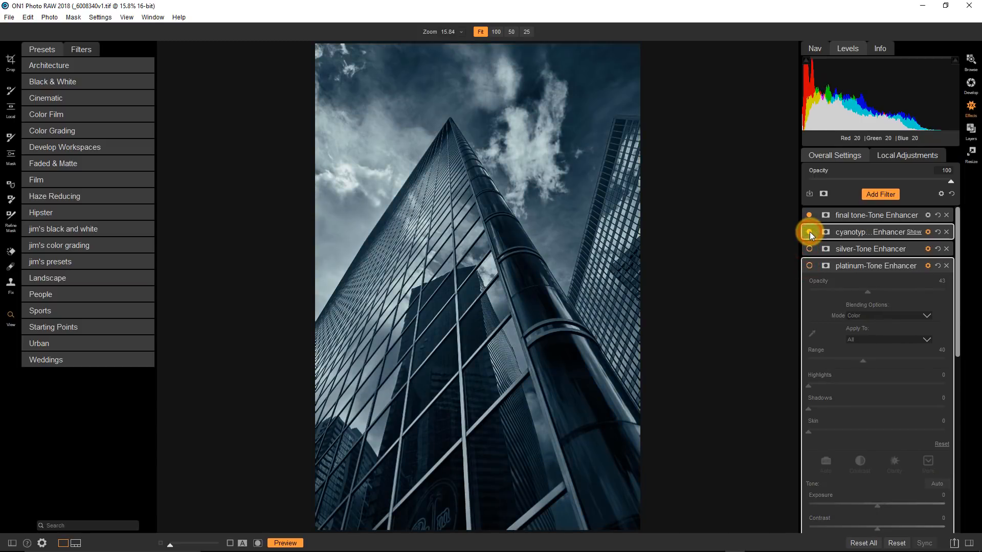